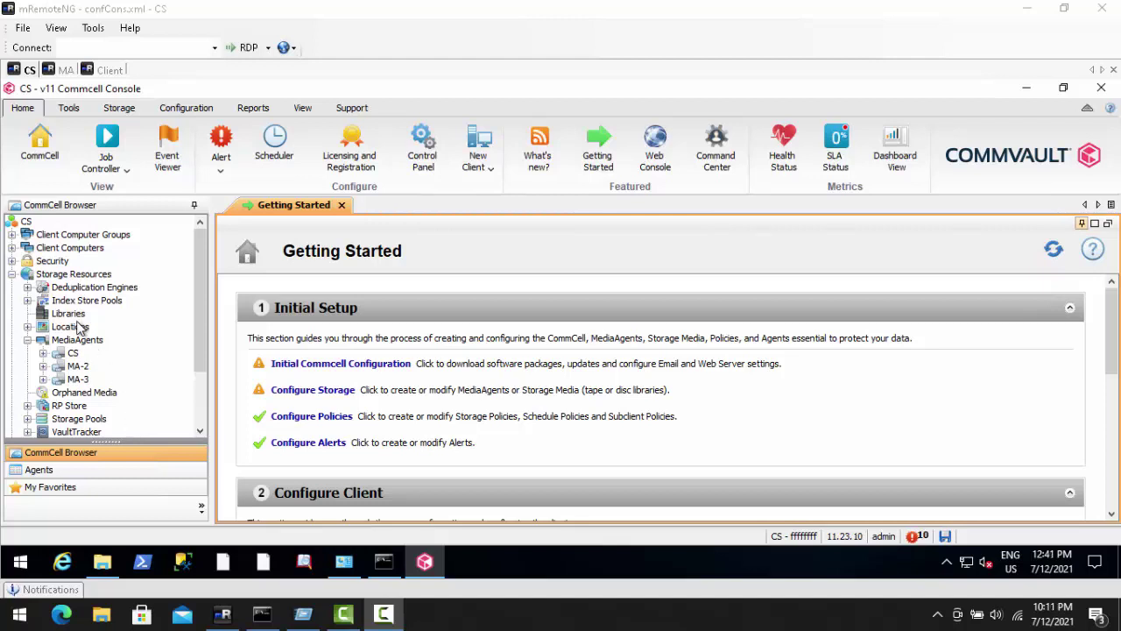
Open the Libraries list under Storage Resources
{"action": "left_click", "coordinate": [16, 280]}
{"action": "left_click", "coordinate": [13, 275]}
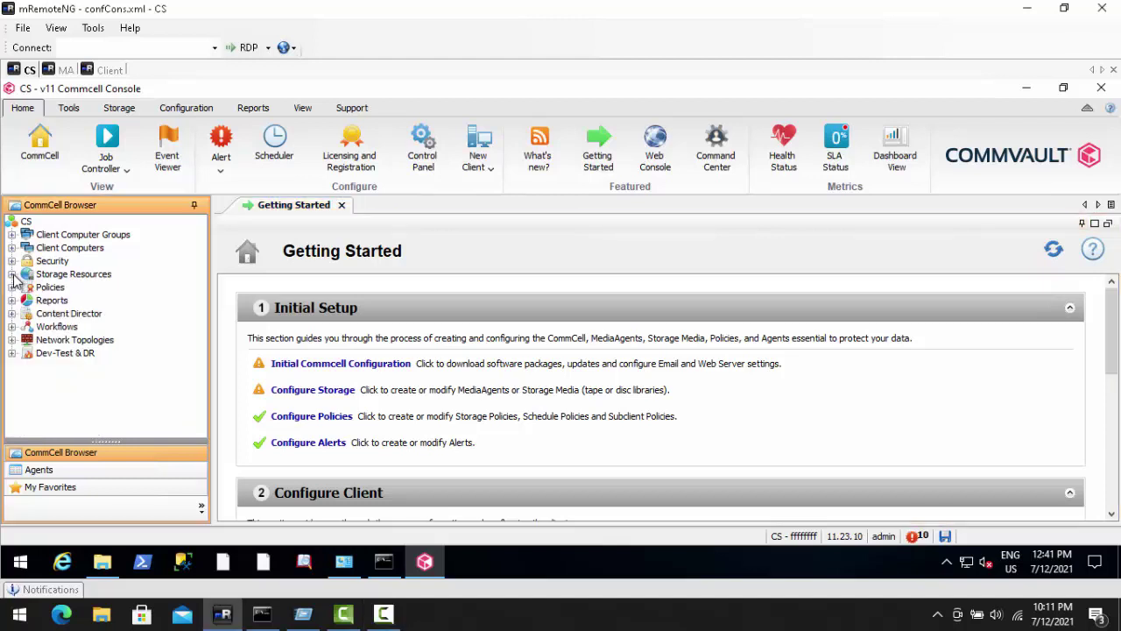
{"action": "left_click", "coordinate": [25, 223]}
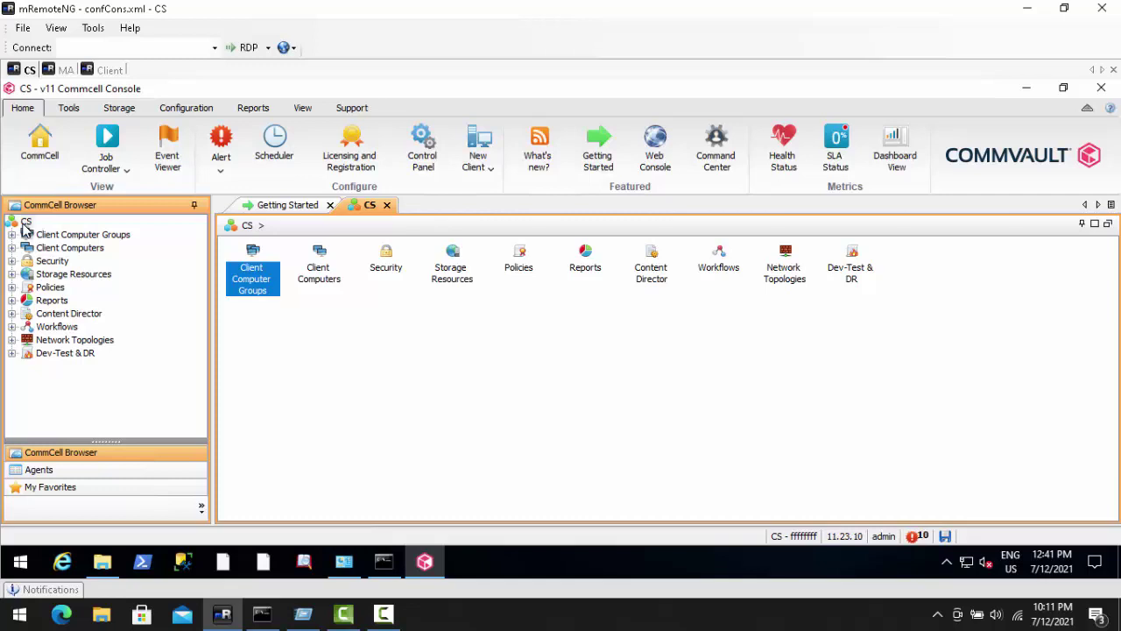
{"action": "left_click", "coordinate": [53, 275]}
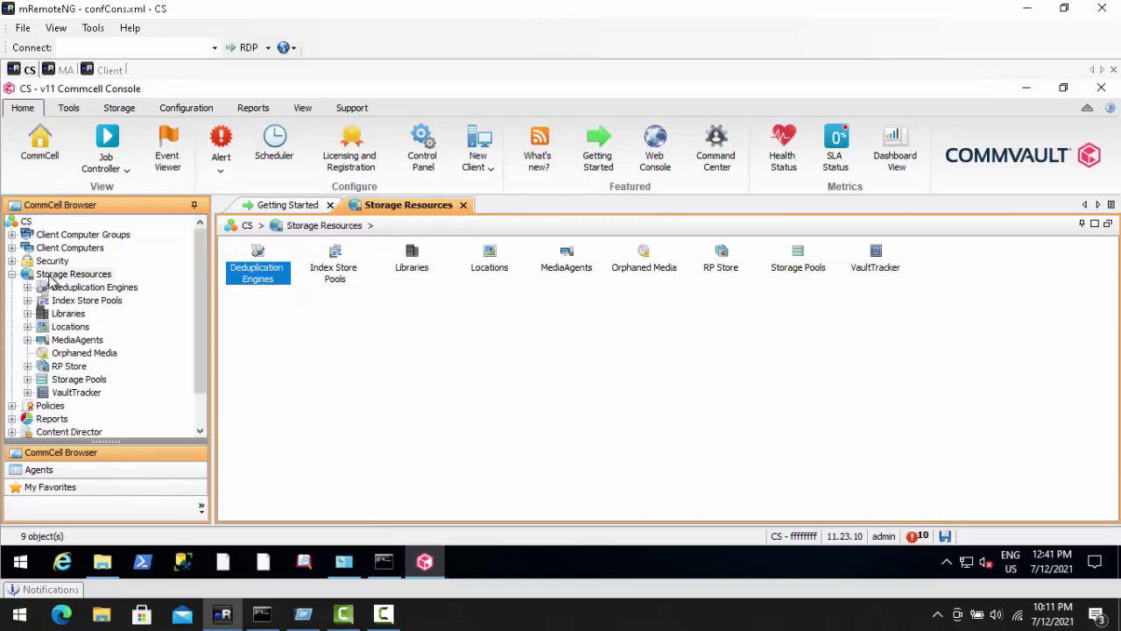
{"action": "left_click", "coordinate": [65, 315]}
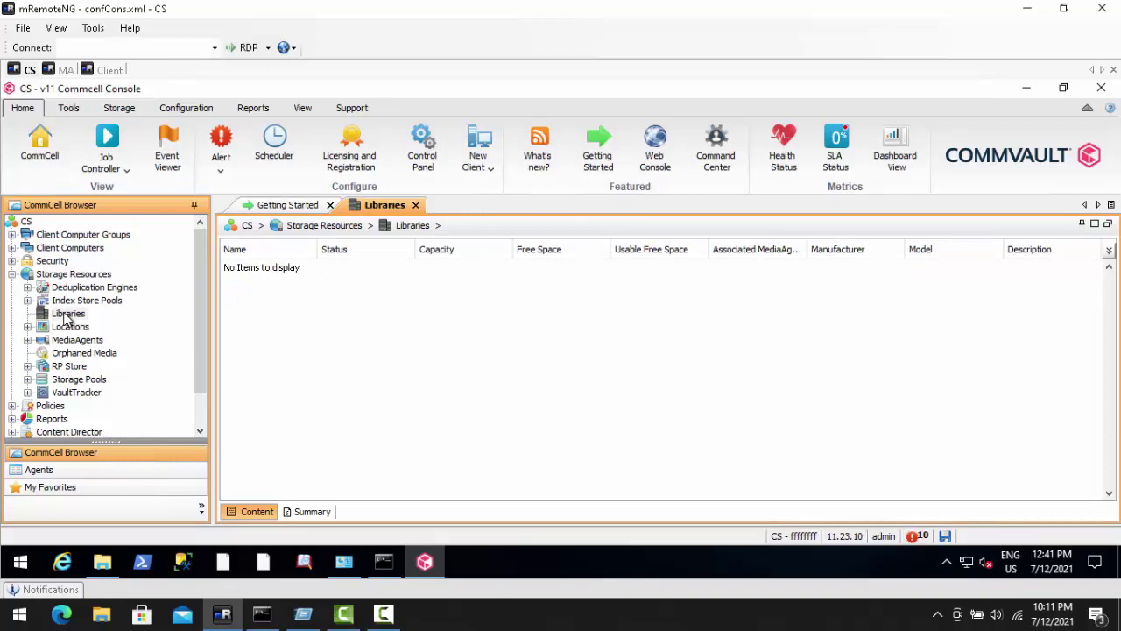
Start adding a disk library named Disk_Lib_1 with MA-2 as its MediaAgent
{"action": "right_click", "coordinate": [66, 317]}
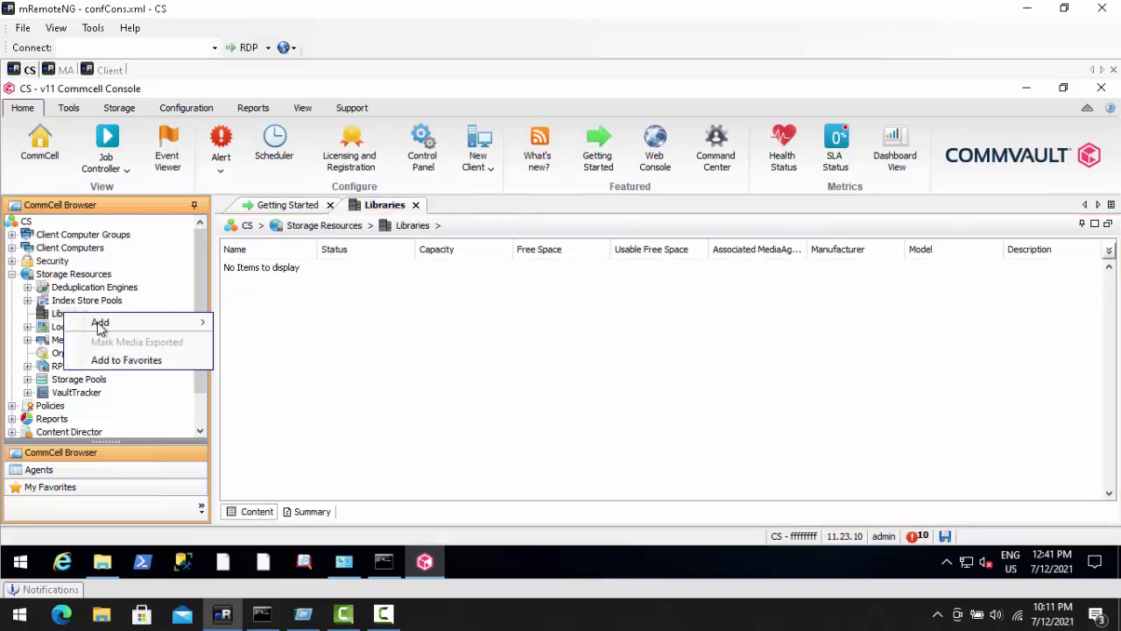
{"action": "mouse_move", "coordinate": [100, 324]}
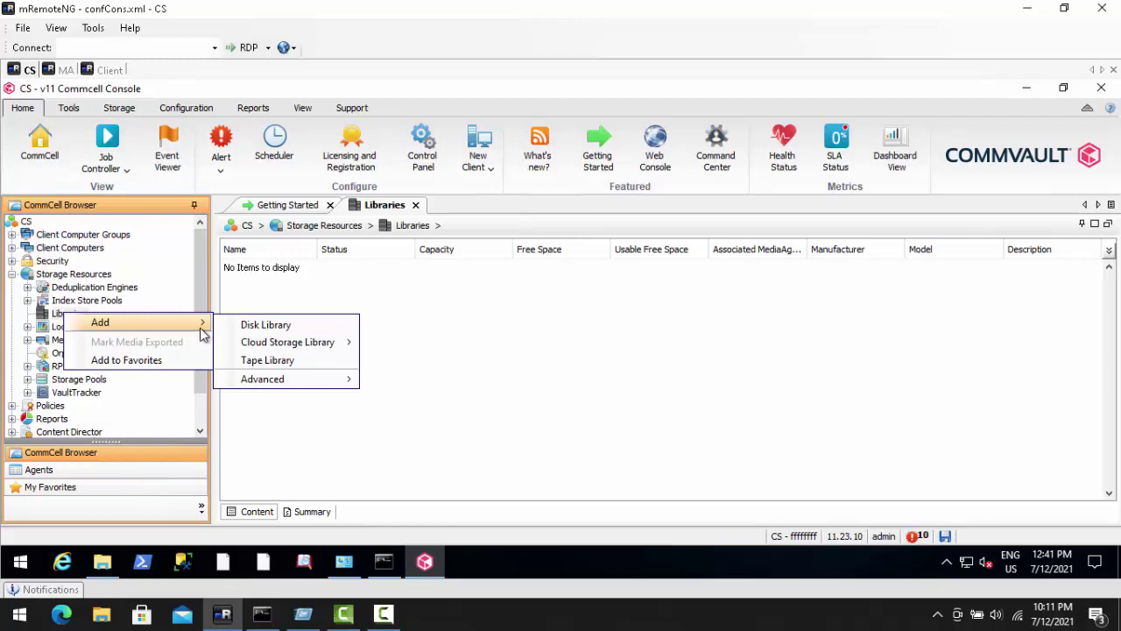
{"action": "left_click", "coordinate": [251, 328]}
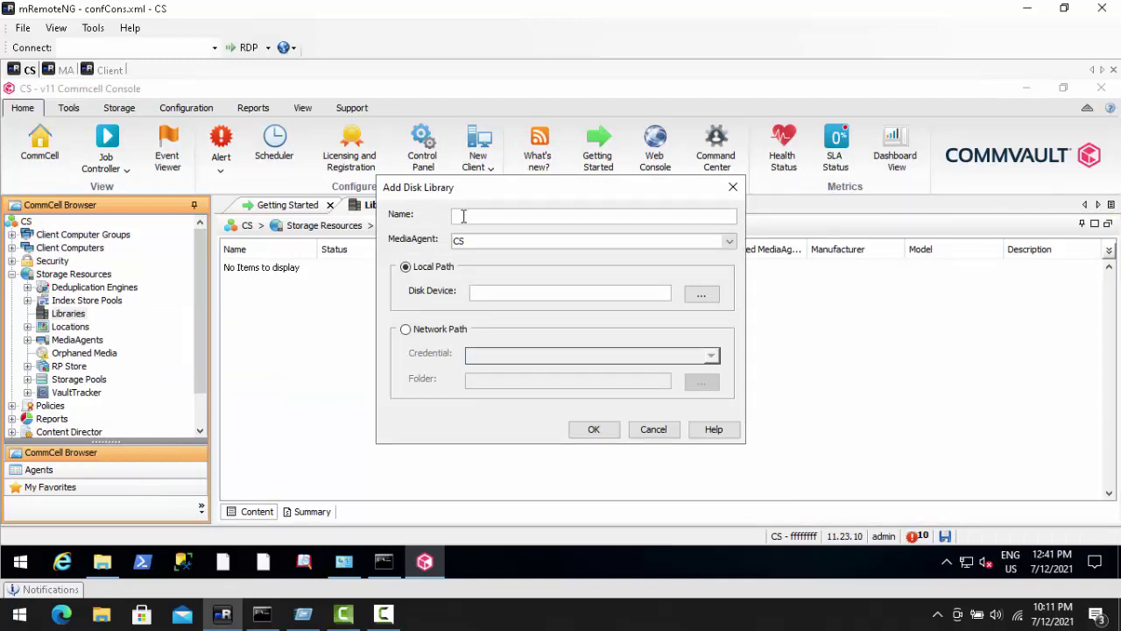
{"action": "type", "text": "Disk_Lib_1"}
{"action": "left_click", "coordinate": [482, 241]}
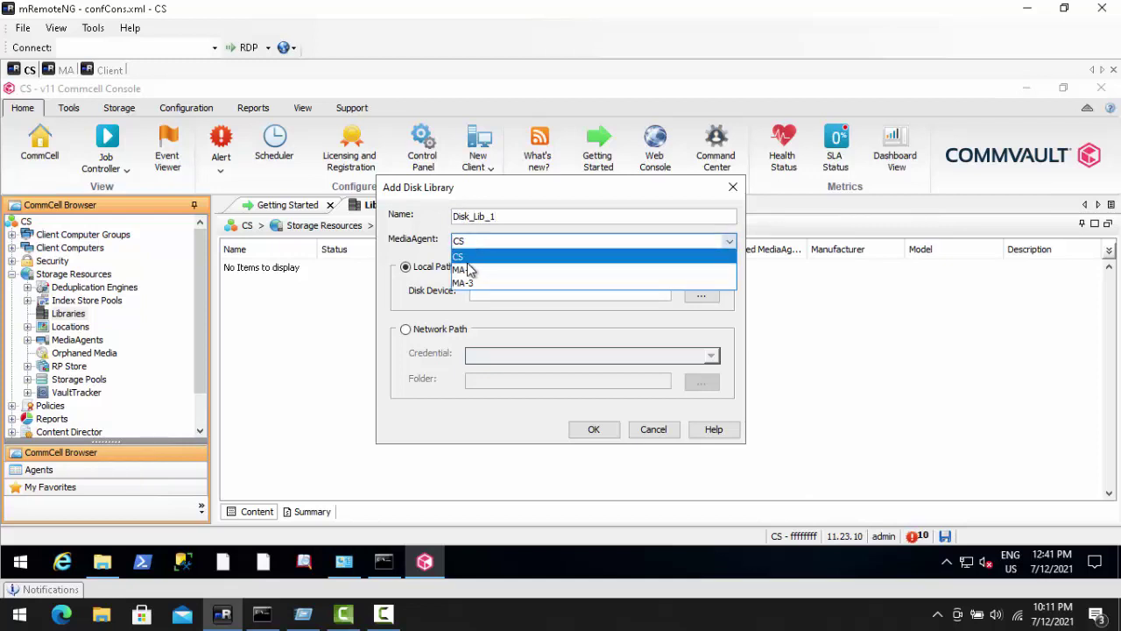
{"action": "left_click", "coordinate": [465, 270]}
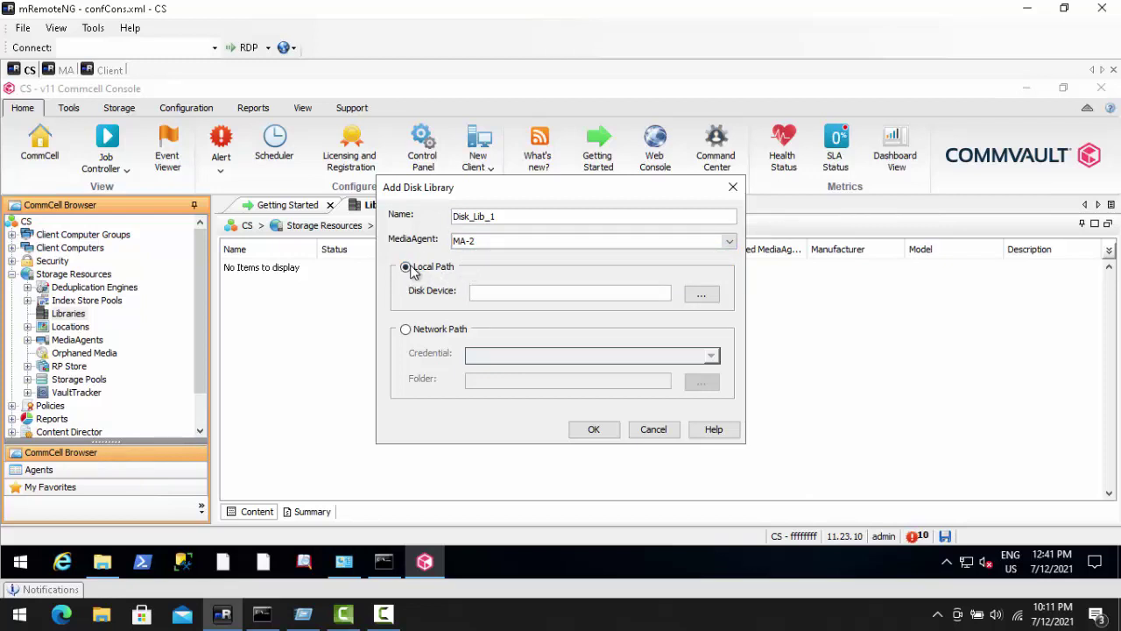
{"action": "left_click", "coordinate": [406, 330]}
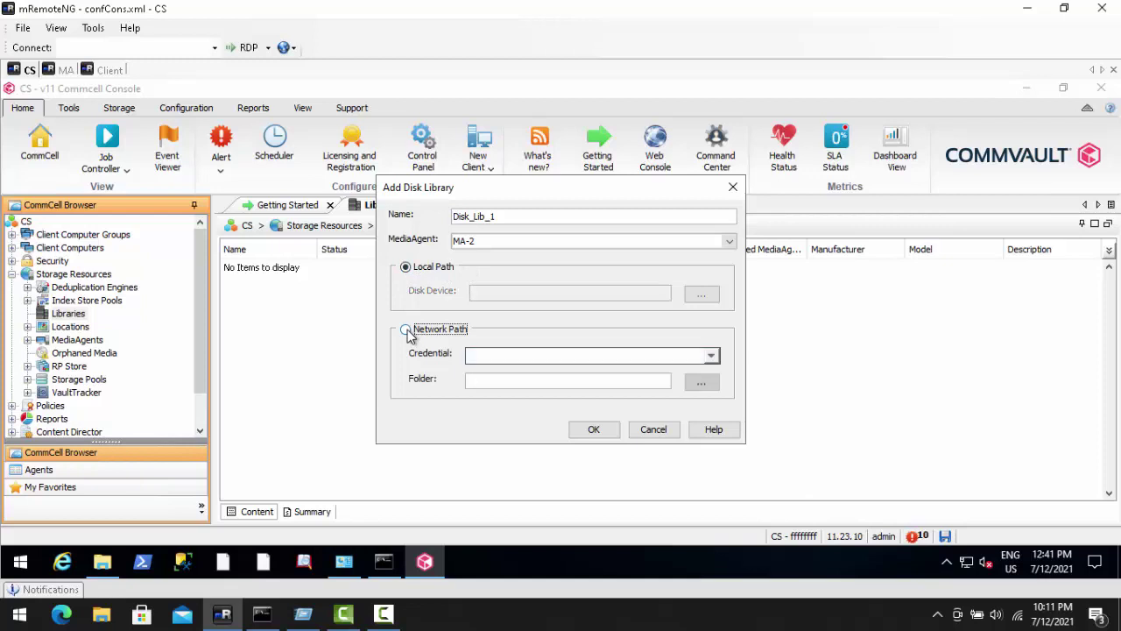
{"action": "left_click", "coordinate": [479, 358]}
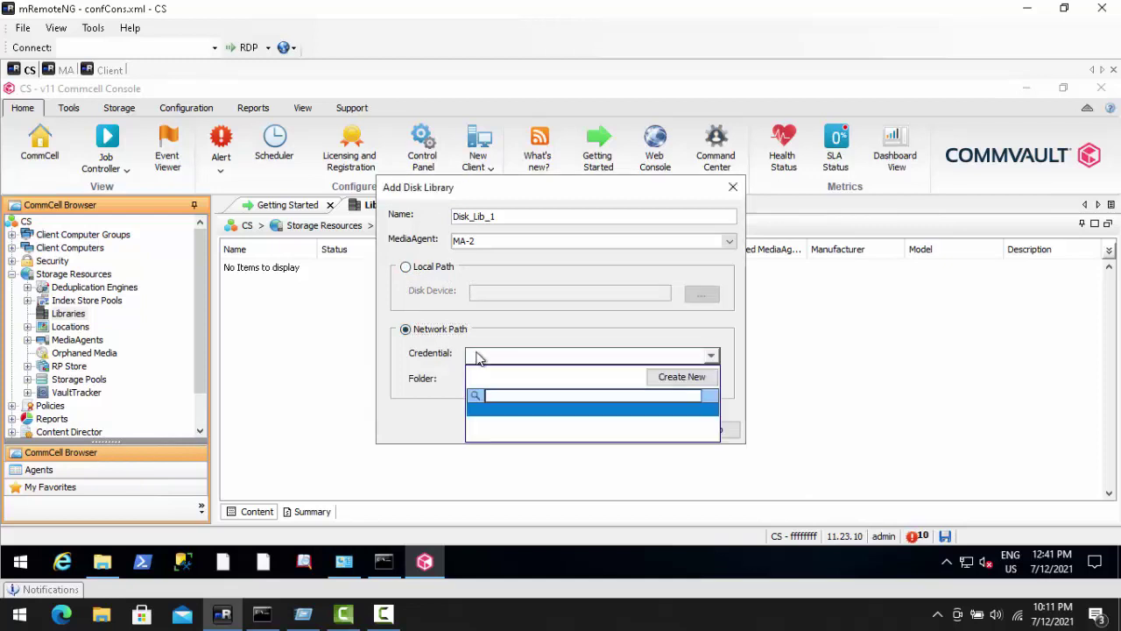
{"action": "left_click", "coordinate": [431, 378]}
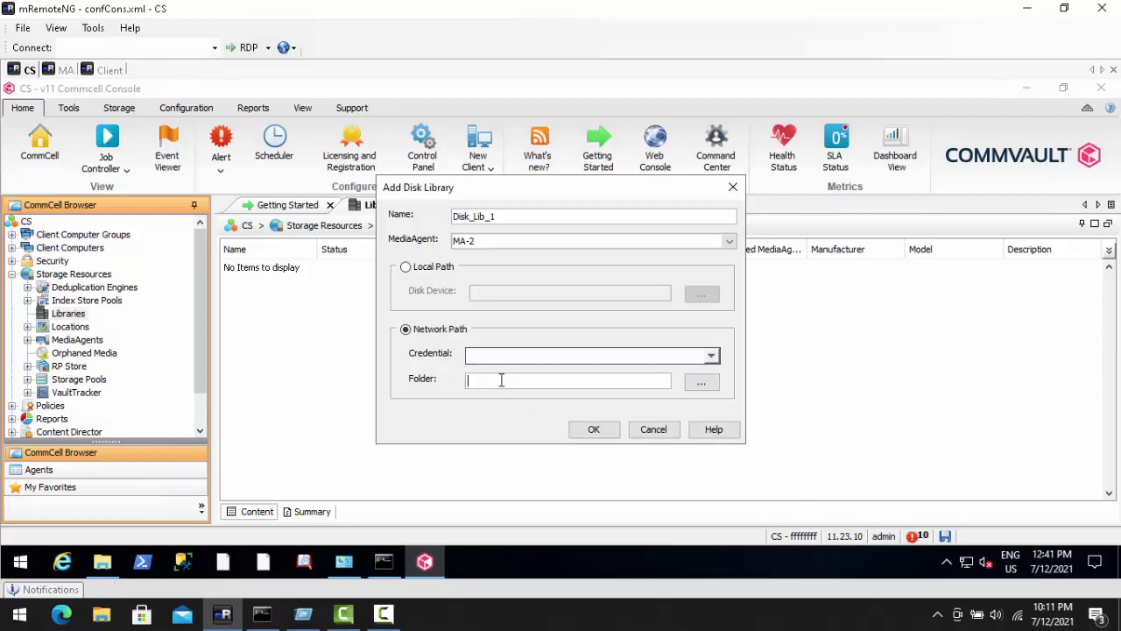
{"action": "left_click", "coordinate": [406, 268]}
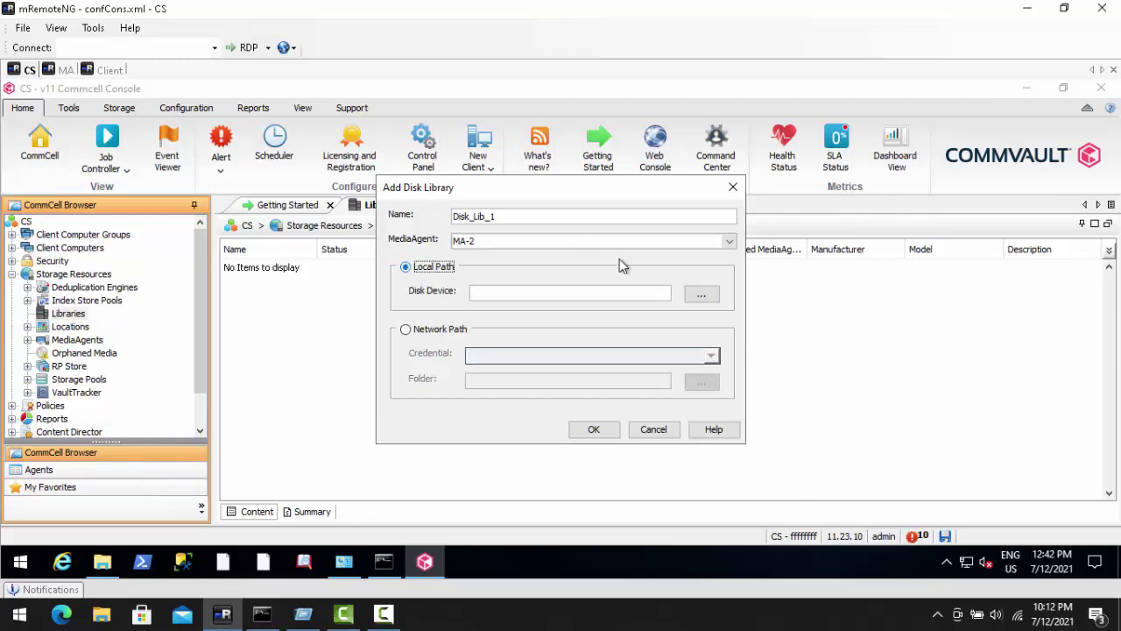
Browse MA-2's C: drive for the local disk device and try to create a folder named Disk_lib there
{"action": "left_click", "coordinate": [696, 298]}
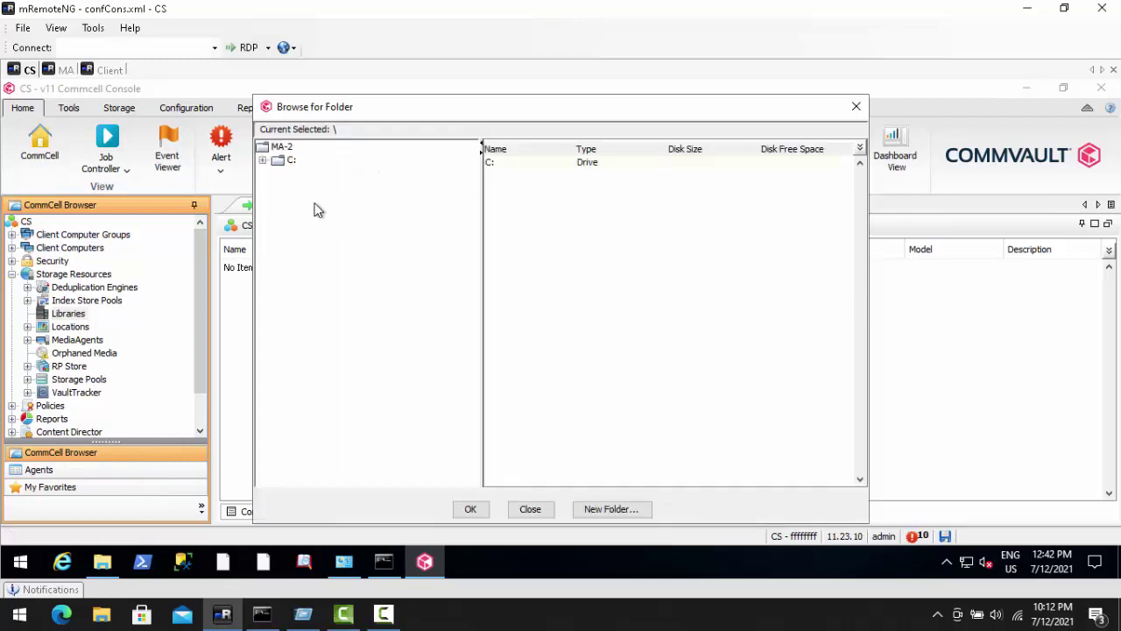
{"action": "left_click", "coordinate": [281, 167]}
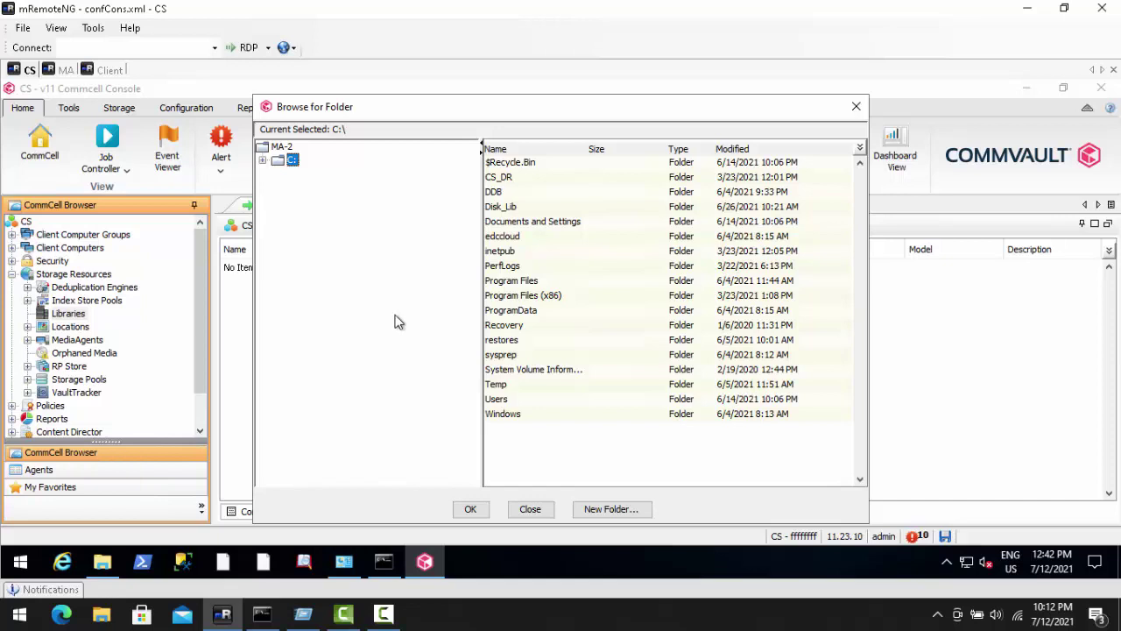
{"action": "left_click", "coordinate": [596, 509]}
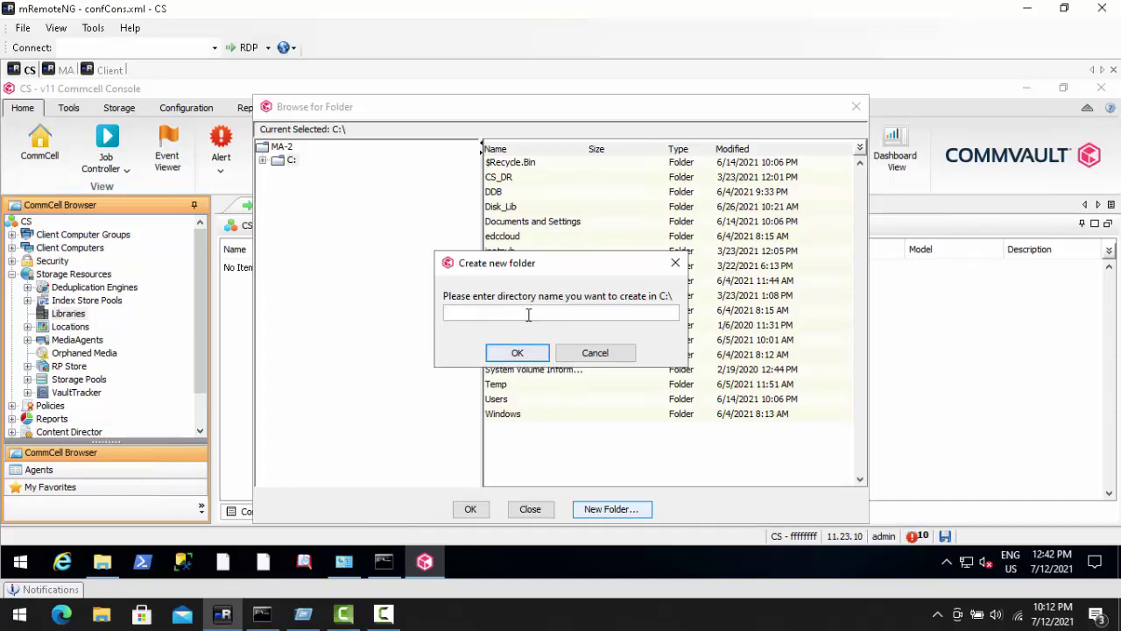
{"action": "type", "text": "Disk_lib"}
{"action": "left_click", "coordinate": [517, 353]}
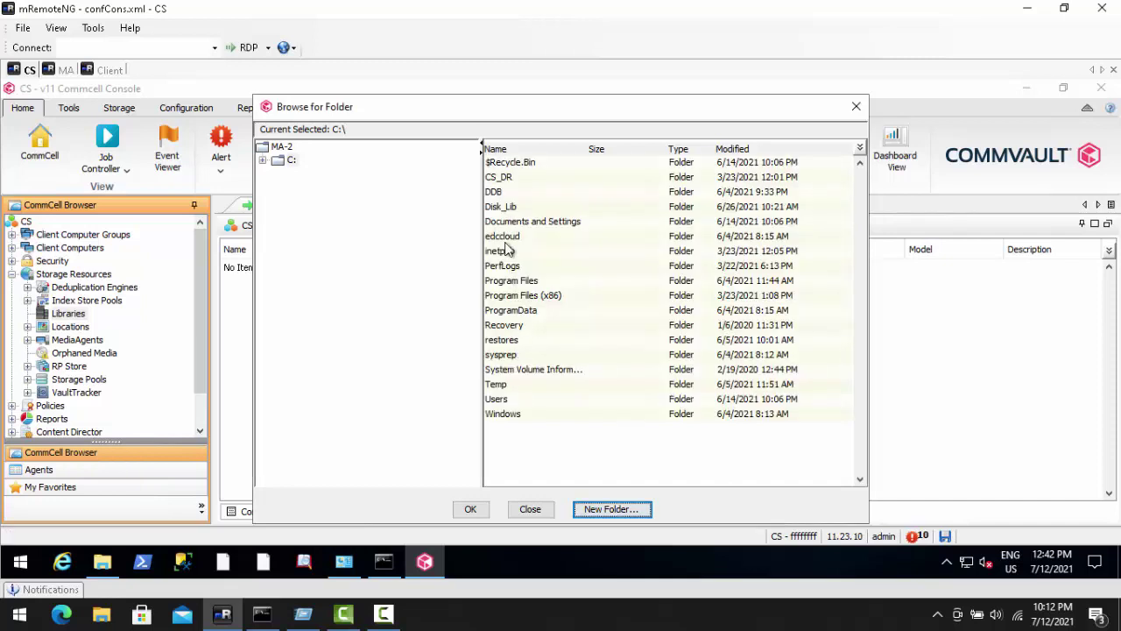
Choose the existing C:\Disk_Lib folder as the disk device and create the library
{"action": "double_click", "coordinate": [493, 206]}
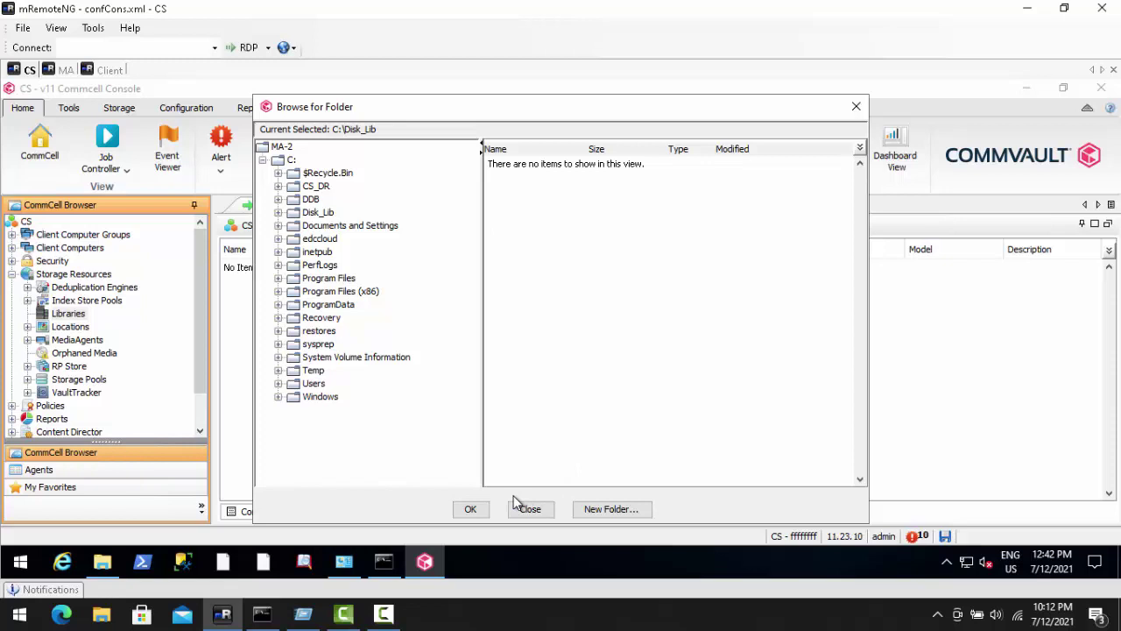
{"action": "left_click", "coordinate": [471, 508]}
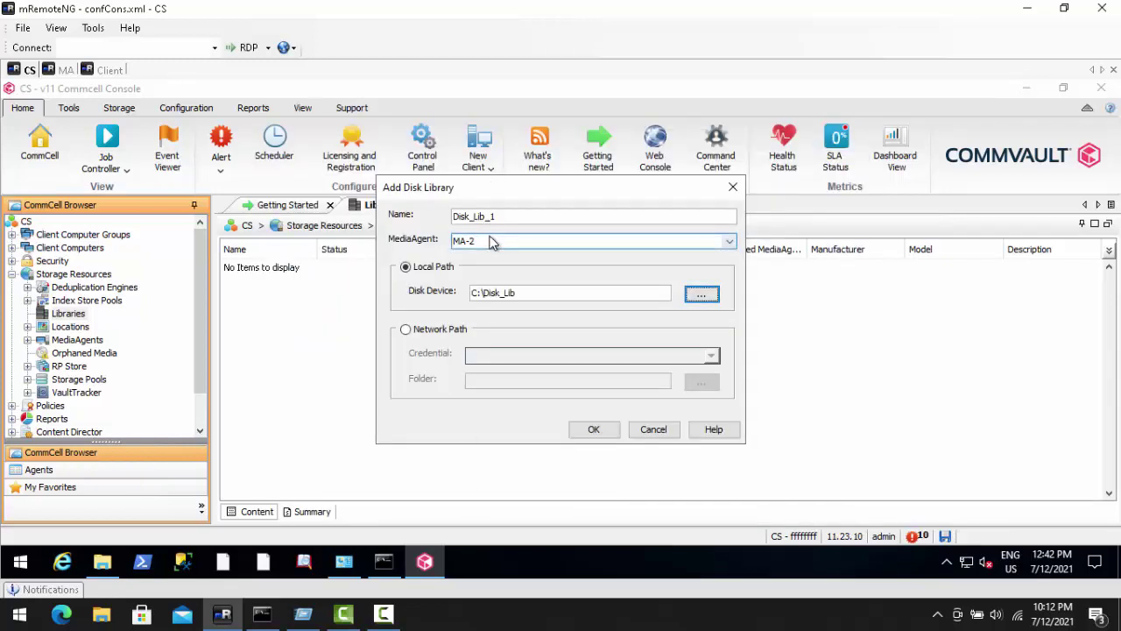
{"action": "left_click", "coordinate": [590, 436]}
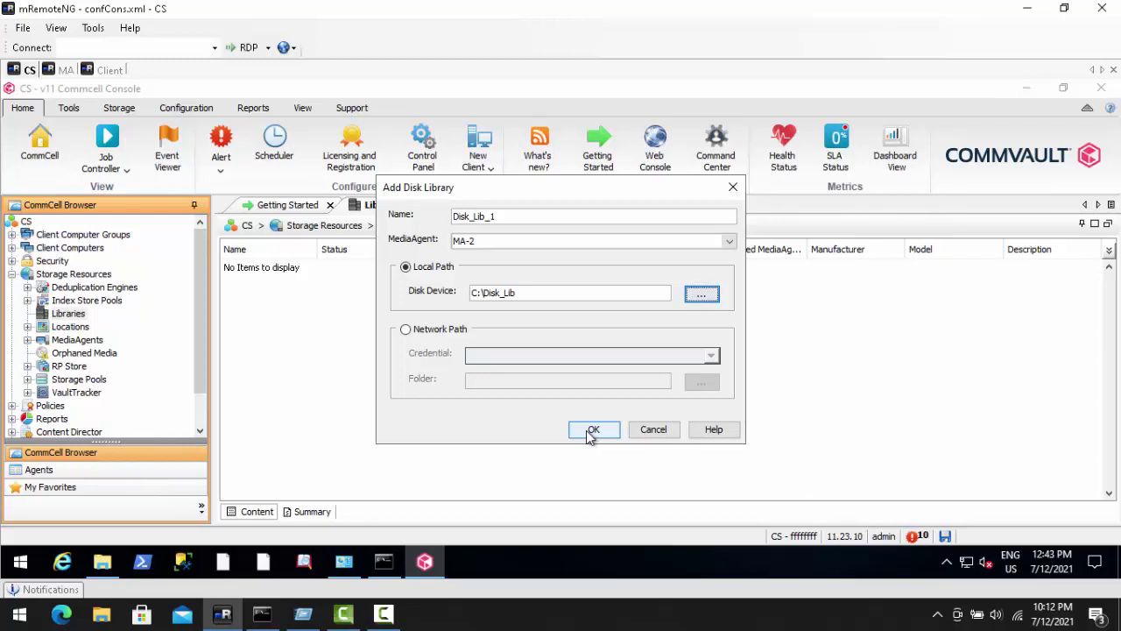
{"action": "left_click", "coordinate": [592, 430]}
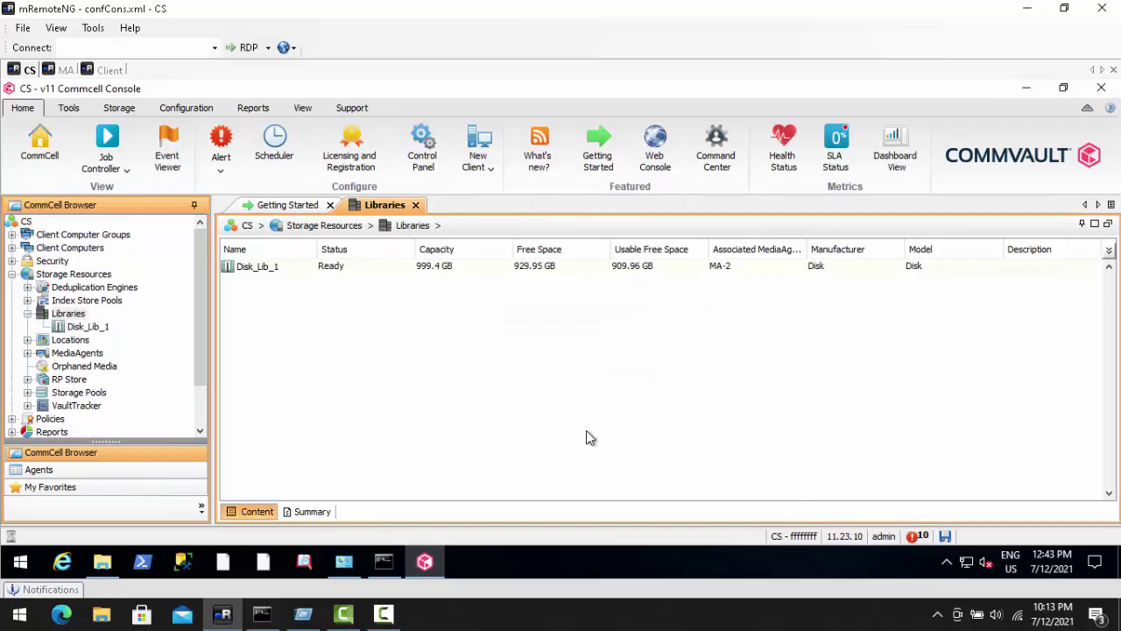
Open Expert Storage Configuration for MediaAgent MA-2
{"action": "left_click", "coordinate": [240, 267]}
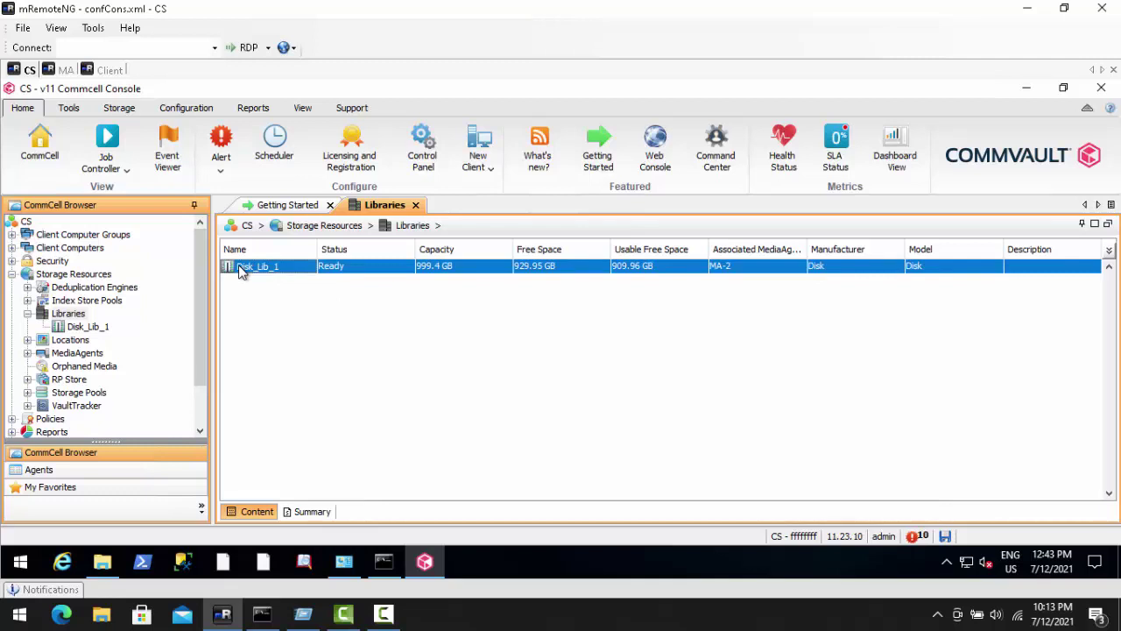
{"action": "left_click", "coordinate": [114, 110]}
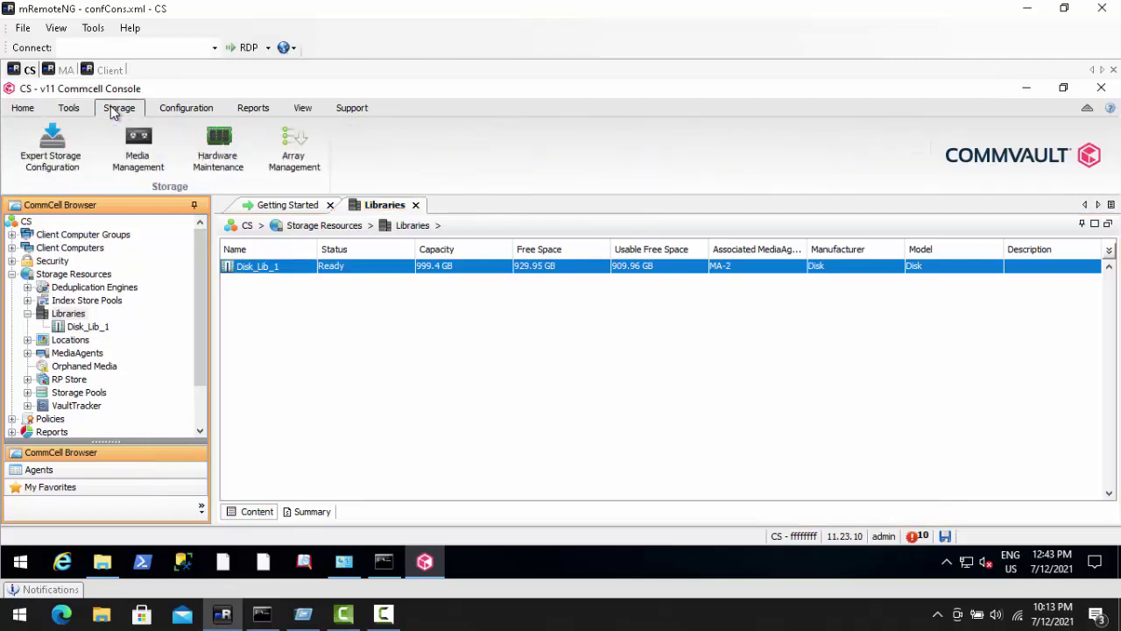
{"action": "left_click", "coordinate": [54, 157]}
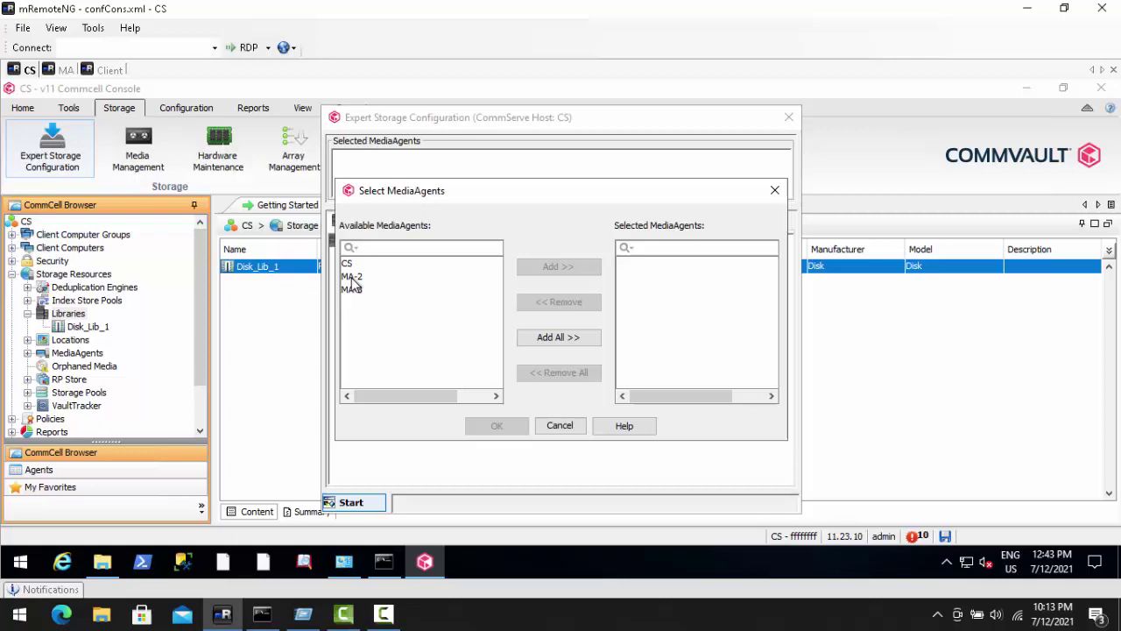
{"action": "double_click", "coordinate": [351, 277]}
{"action": "left_click", "coordinate": [351, 277]}
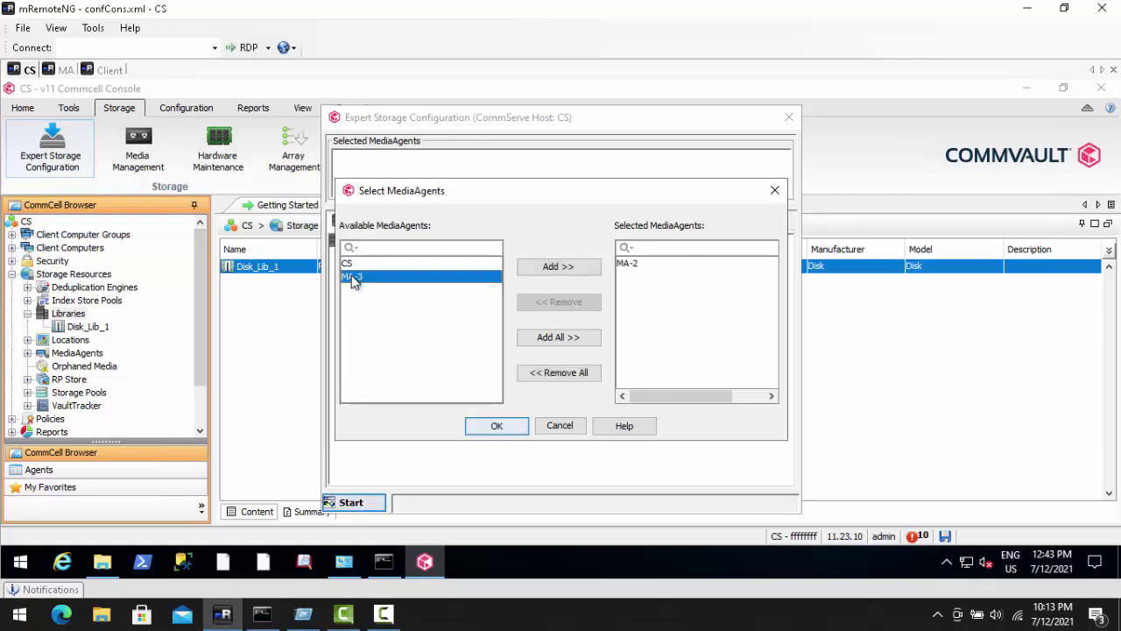
{"action": "left_click", "coordinate": [505, 429]}
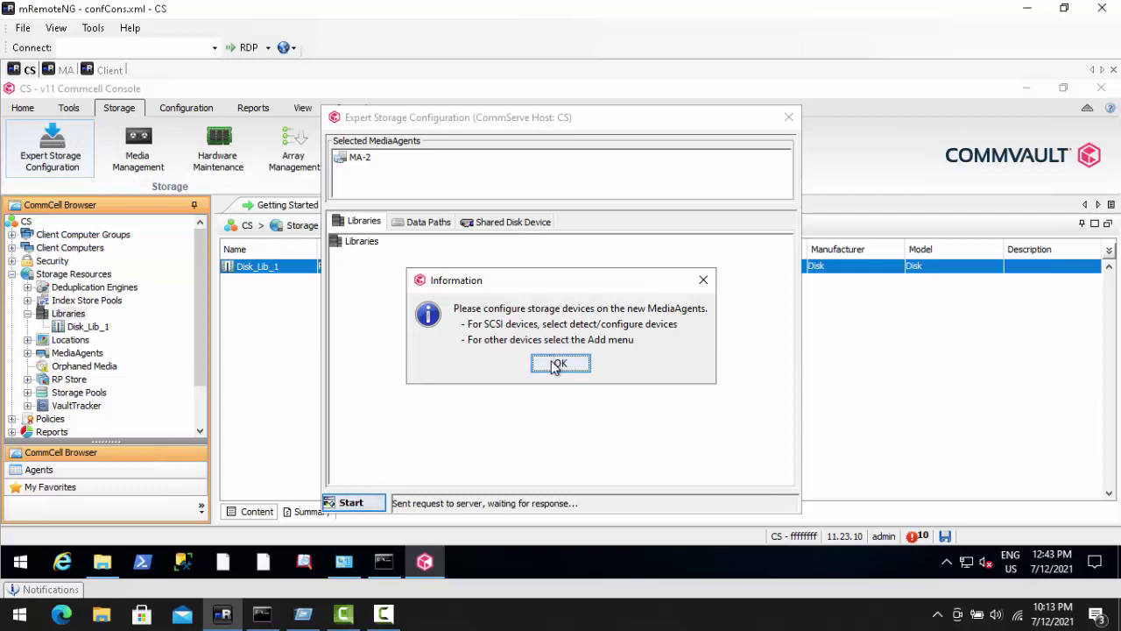
{"action": "left_click", "coordinate": [557, 365]}
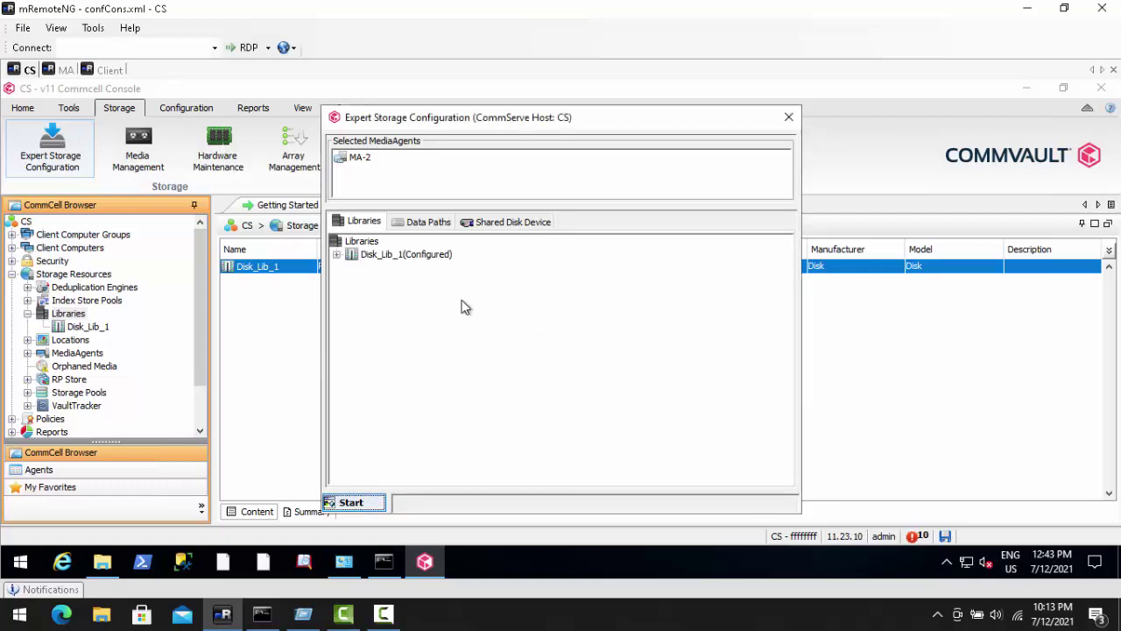
Add another disk library with the alias Disk_Lib2 in Expert Storage Configuration
{"action": "right_click", "coordinate": [351, 246]}
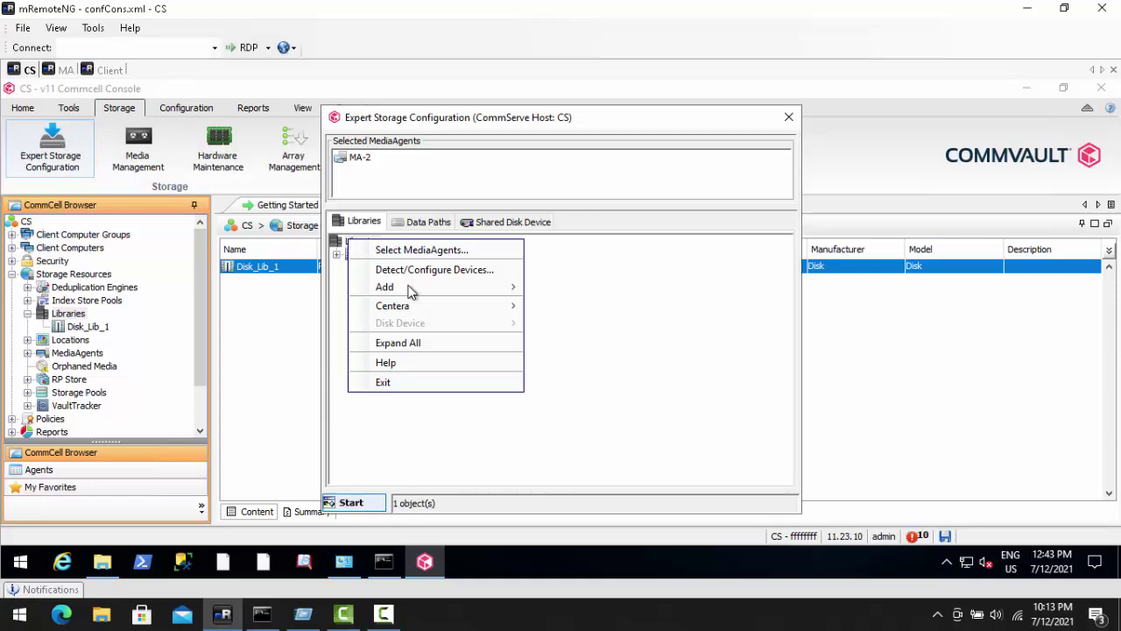
{"action": "mouse_move", "coordinate": [410, 291]}
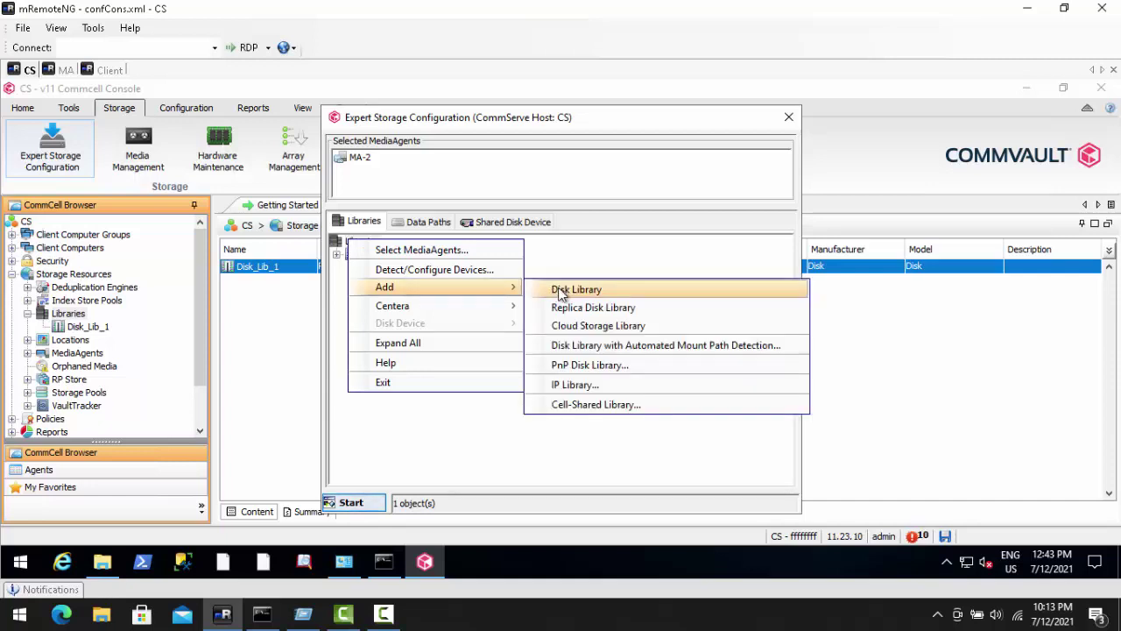
{"action": "left_click", "coordinate": [560, 294]}
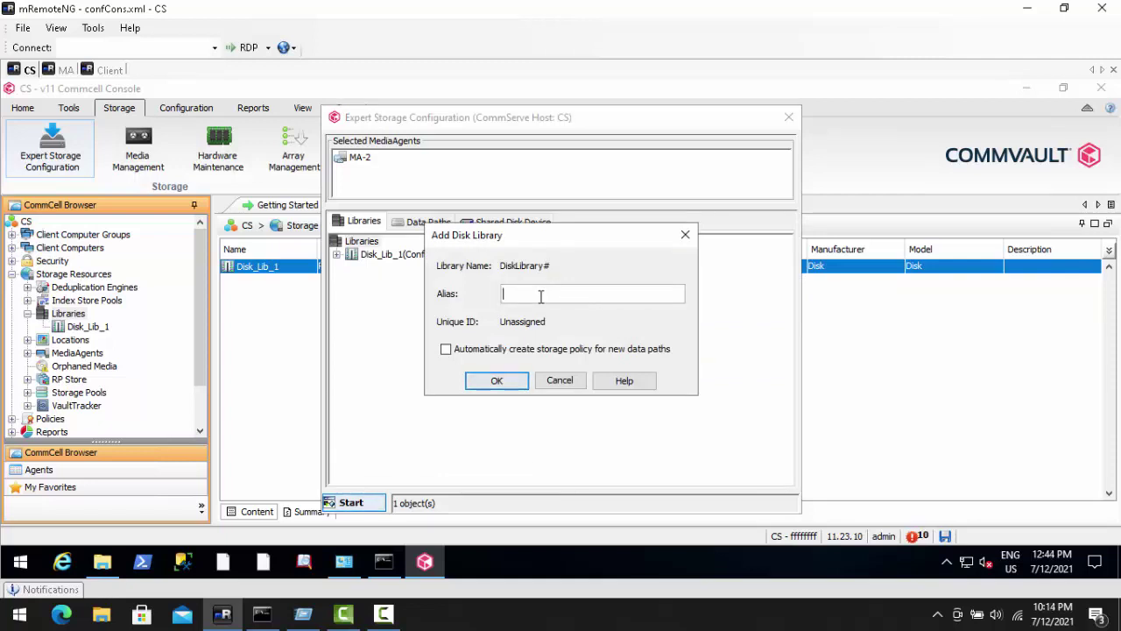
{"action": "type", "text": "Disk_Lib2"}
{"action": "left_click", "coordinate": [495, 380]}
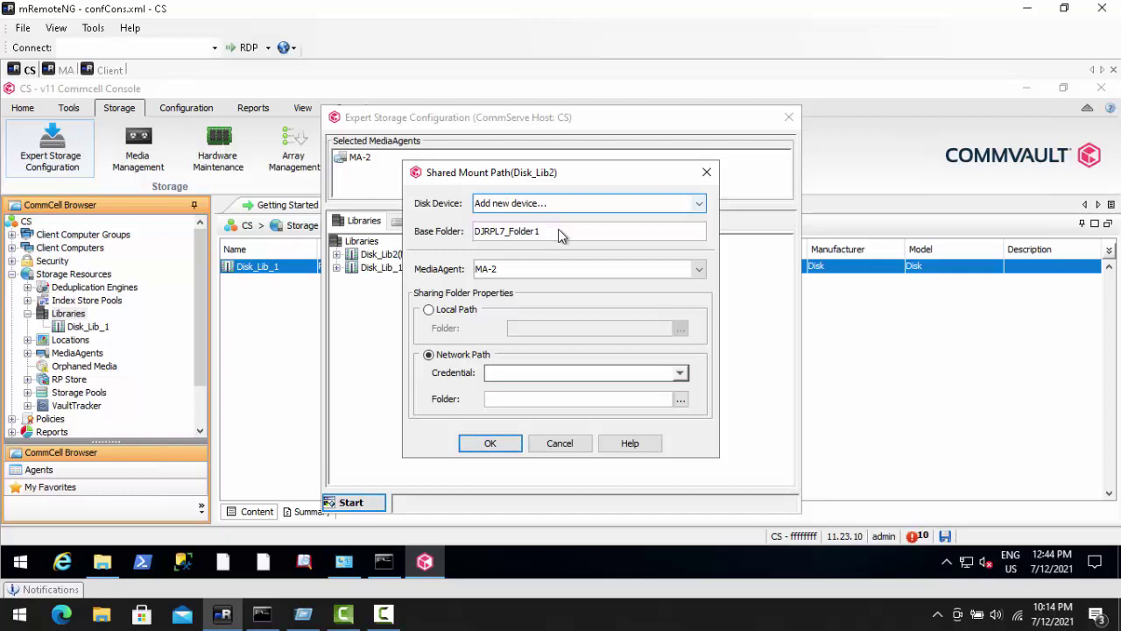
Set the base folder of Disk_Lib2's shared mount path to CV_DISK and choose a local path for it
{"action": "double_click", "coordinate": [558, 229]}
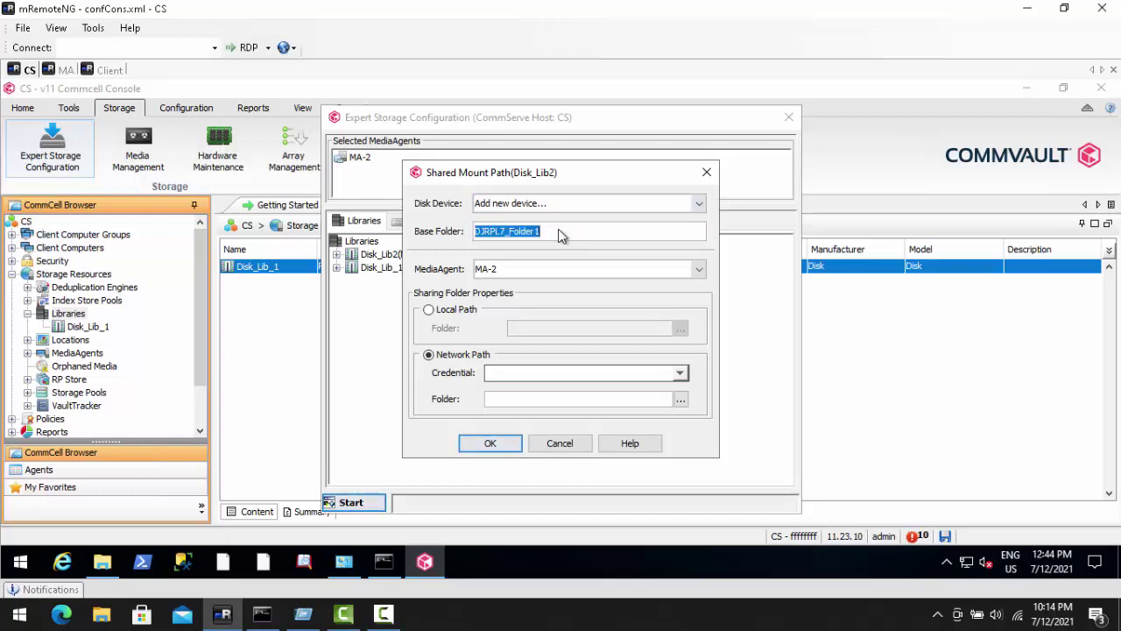
{"action": "type", "text": "CV"}
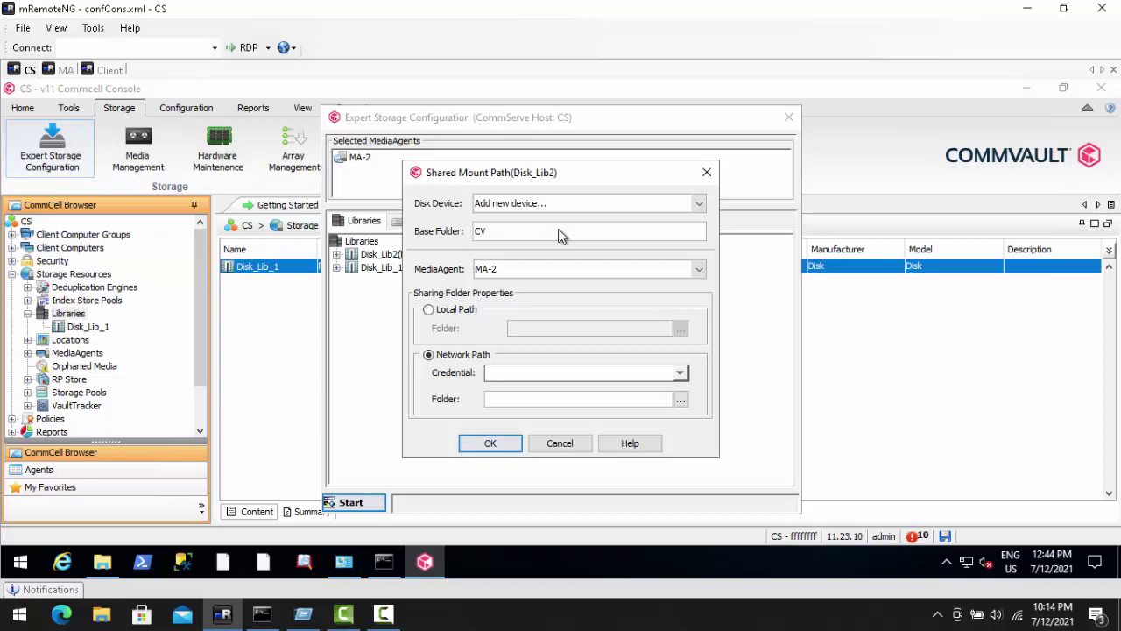
{"action": "type", "text": "_DISK"}
{"action": "left_click", "coordinate": [447, 317]}
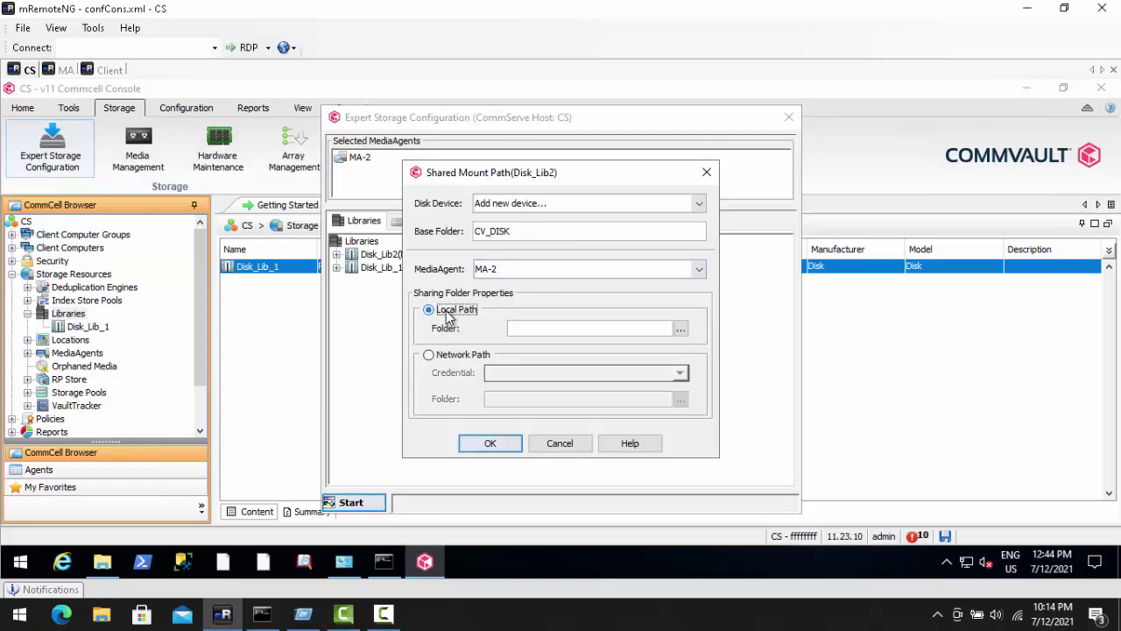
Browse to MA-2's C: drive for the local path and create a new folder named Disk_lib2 there
{"action": "left_click", "coordinate": [681, 330]}
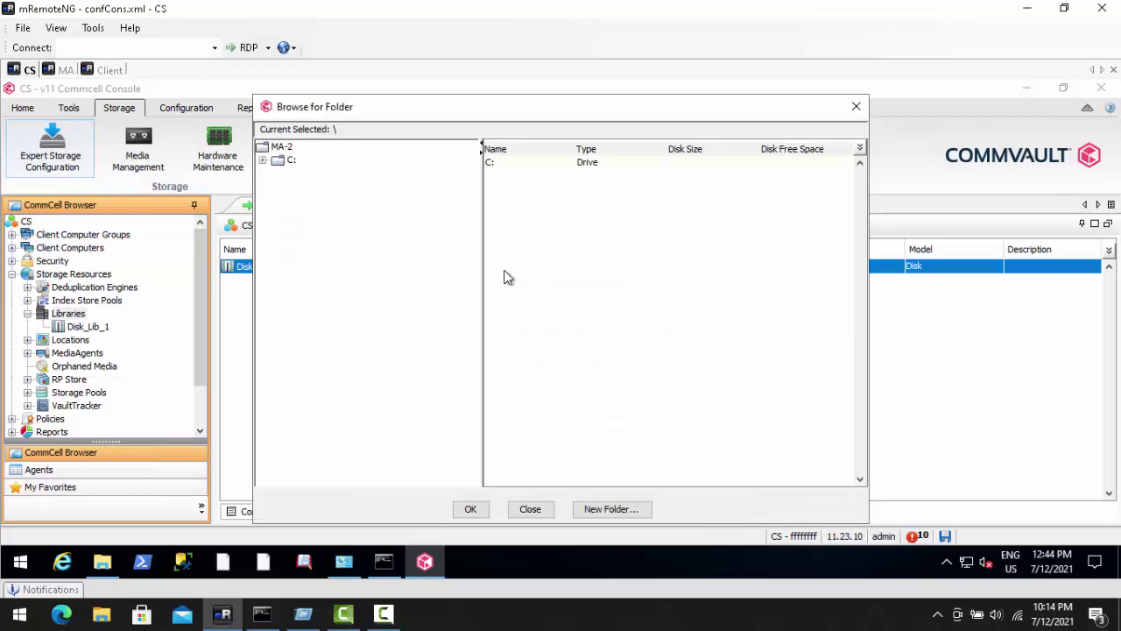
{"action": "left_click", "coordinate": [283, 163]}
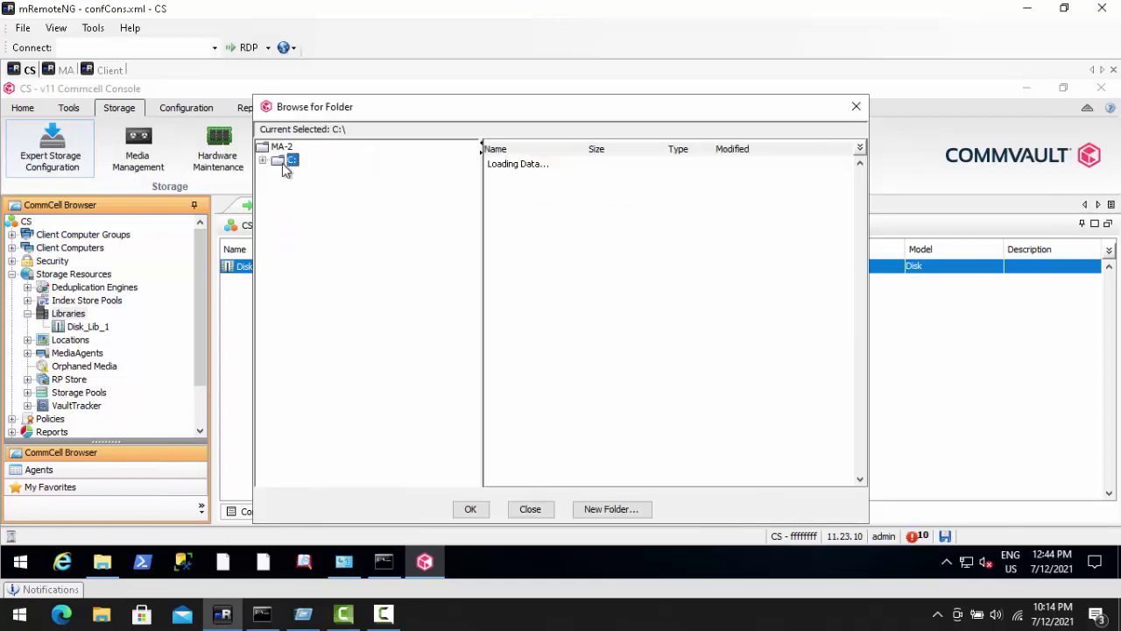
{"action": "left_click", "coordinate": [590, 511]}
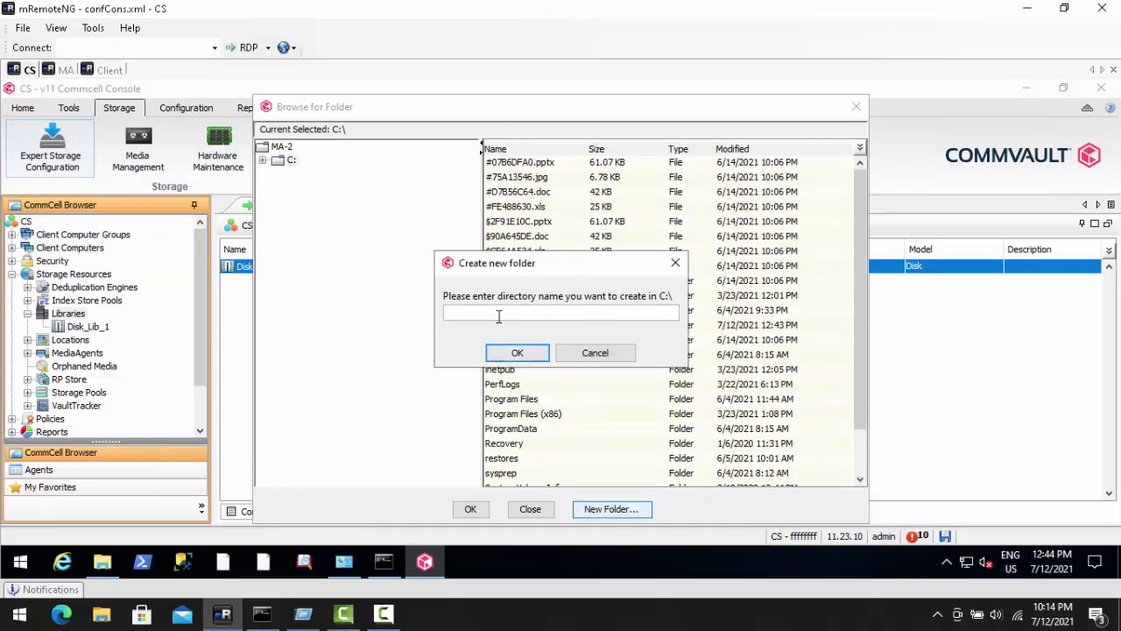
{"action": "type", "text": "Disk_lib"}
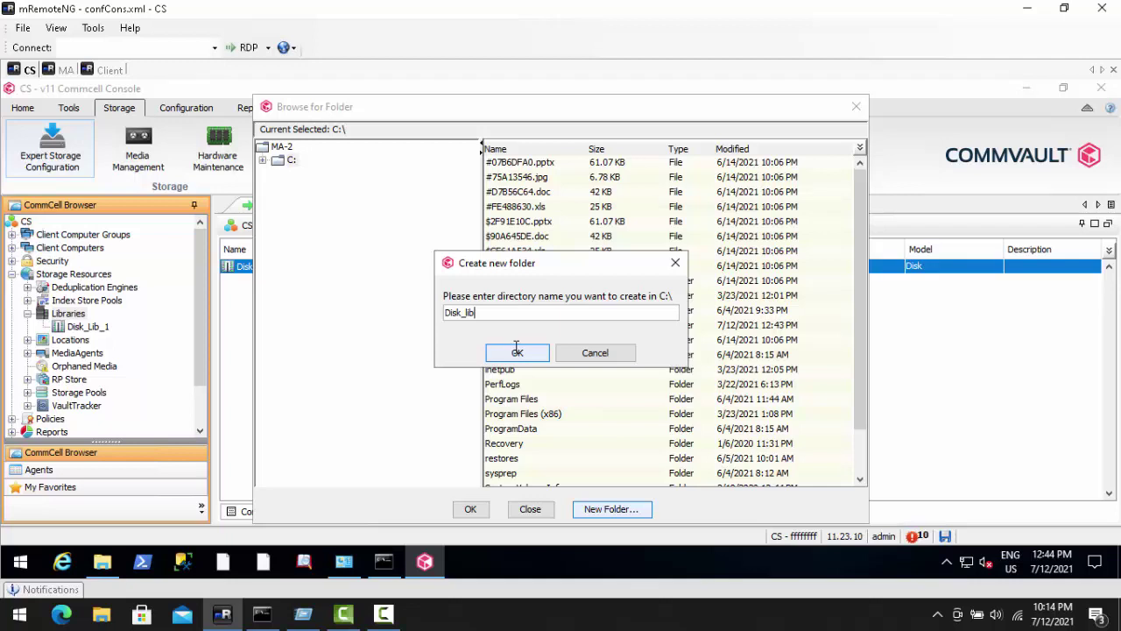
{"action": "type", "text": "2"}
{"action": "left_click", "coordinate": [516, 352]}
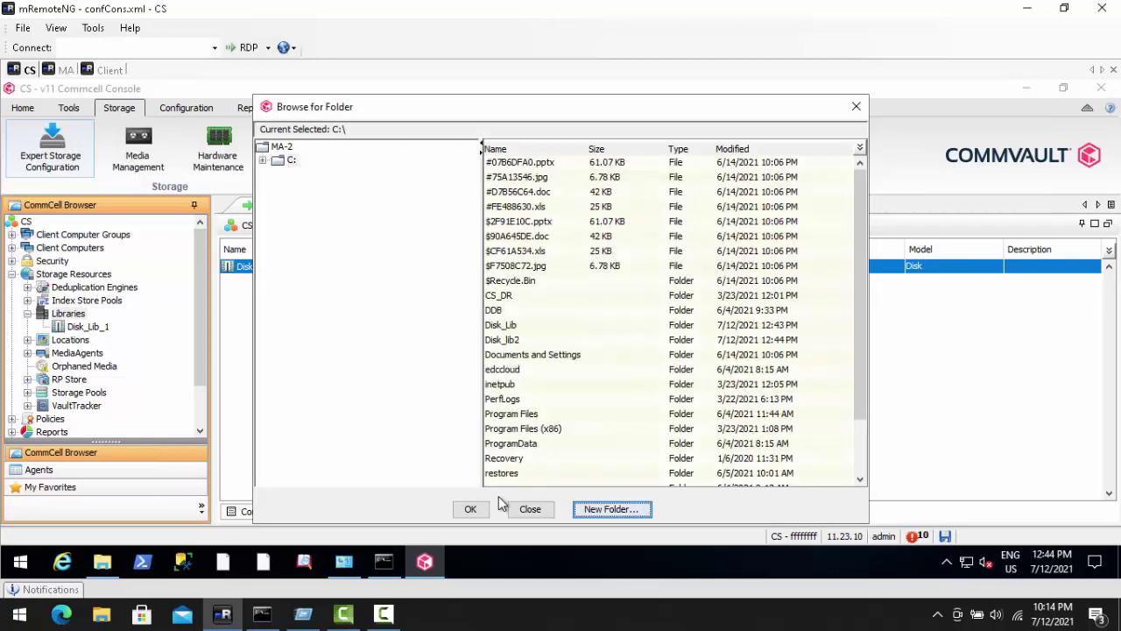
Choose C:\Disk_lib2 as the local folder and save the shared mount path
{"action": "left_click", "coordinate": [503, 343]}
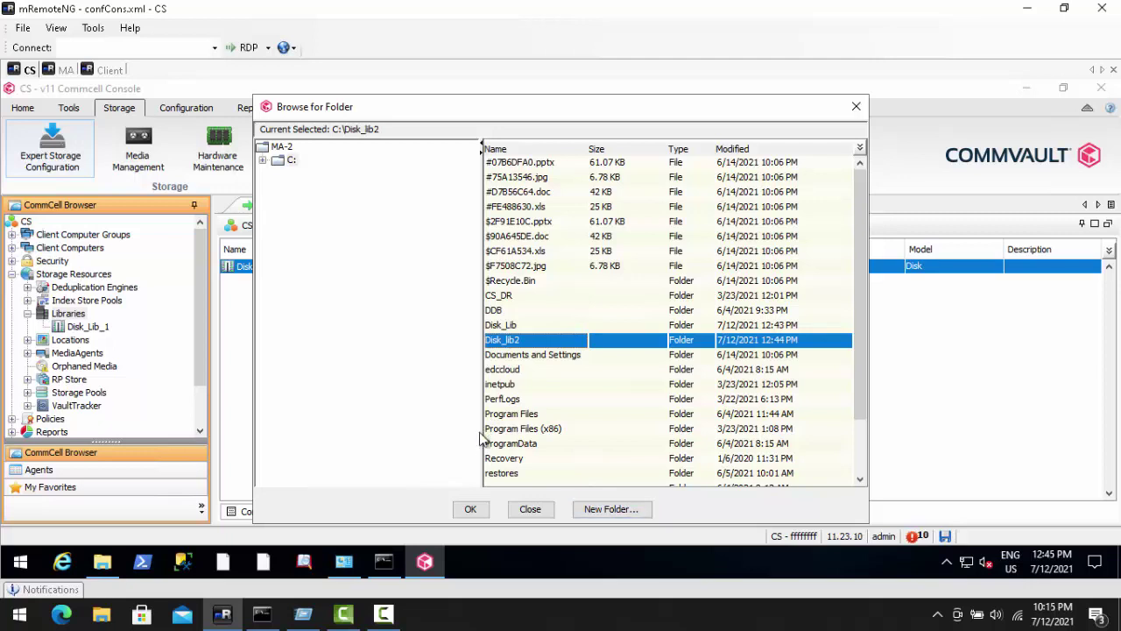
{"action": "left_click", "coordinate": [470, 510]}
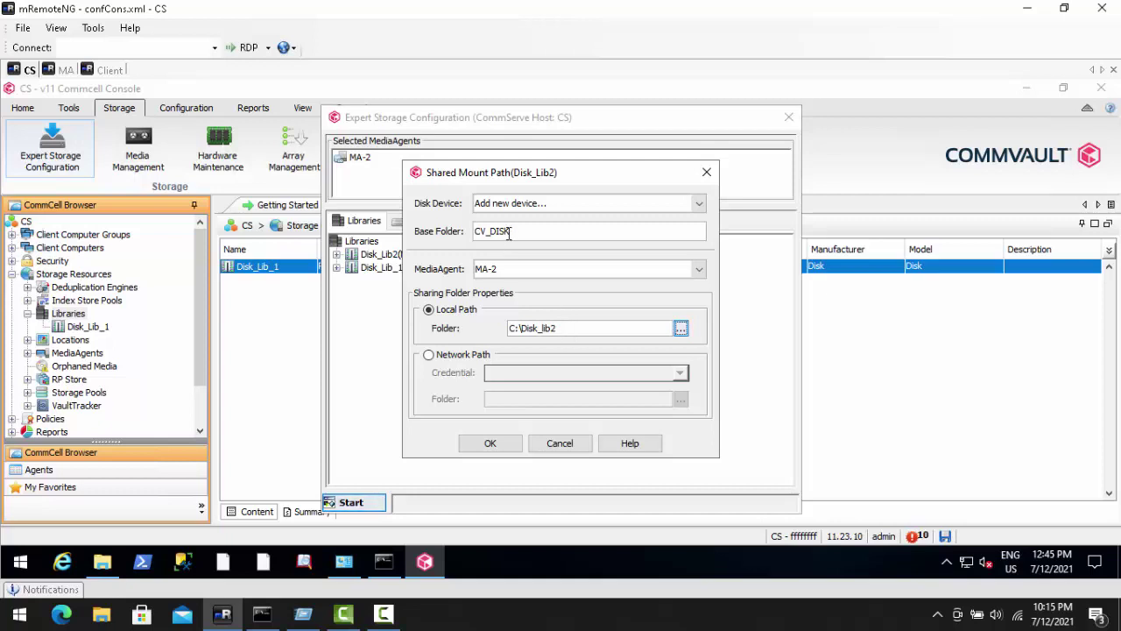
{"action": "left_click_drag", "start_coordinate": [530, 225], "coordinate": [440, 220]}
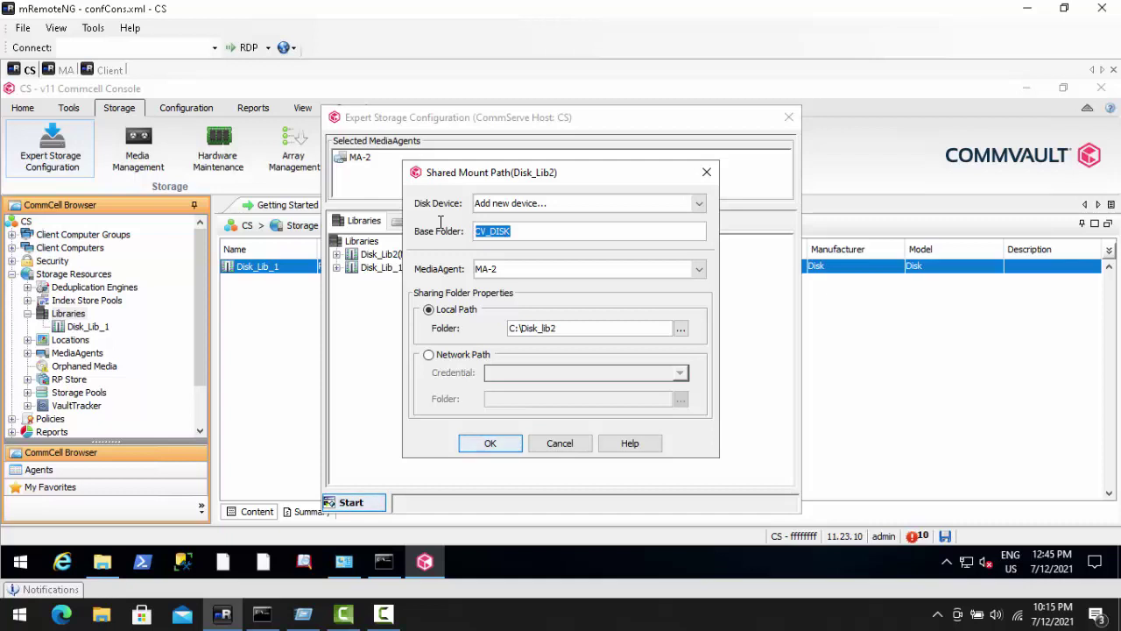
{"action": "left_click", "coordinate": [492, 445]}
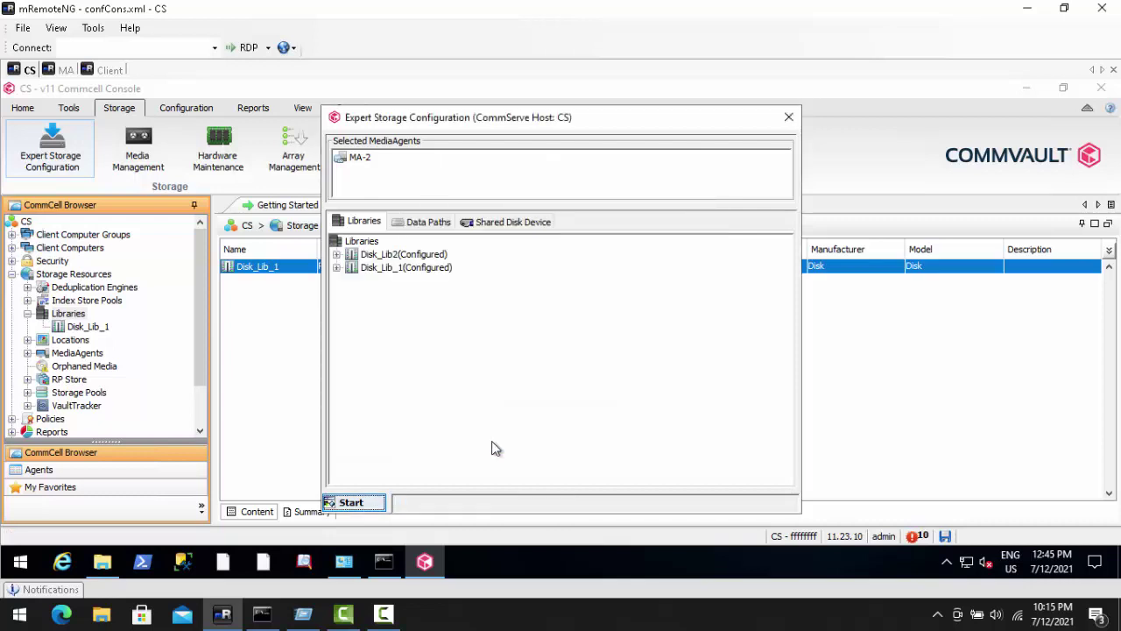
Expand both libraries to view their mount paths and check the sharing folder properties of shared disk device Device_3
{"action": "left_click", "coordinate": [337, 267]}
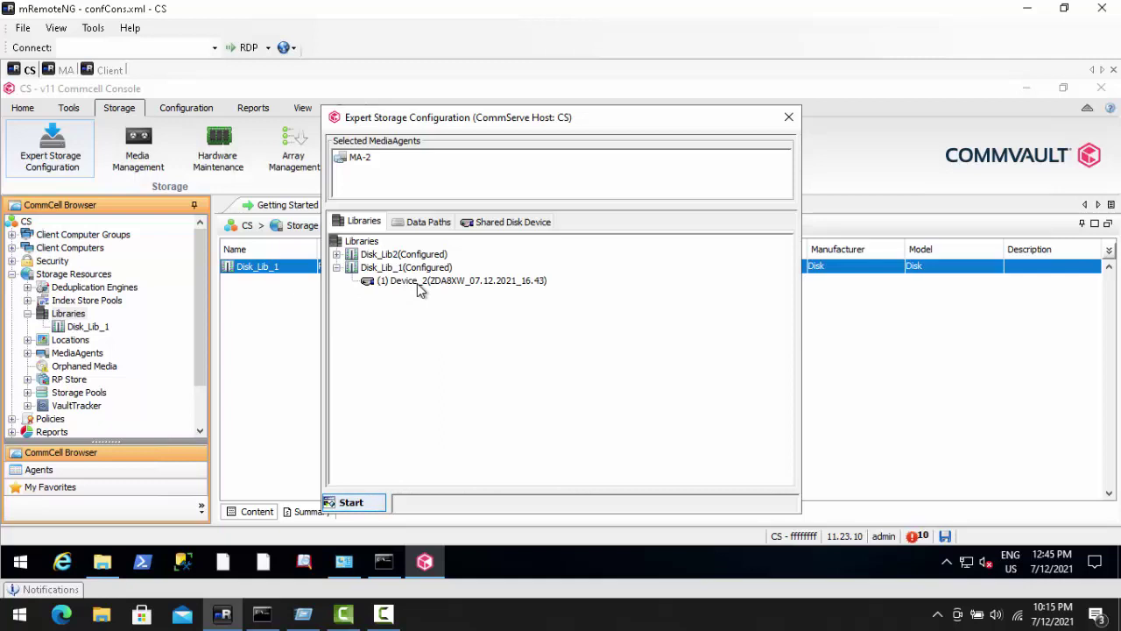
{"action": "left_click", "coordinate": [337, 254]}
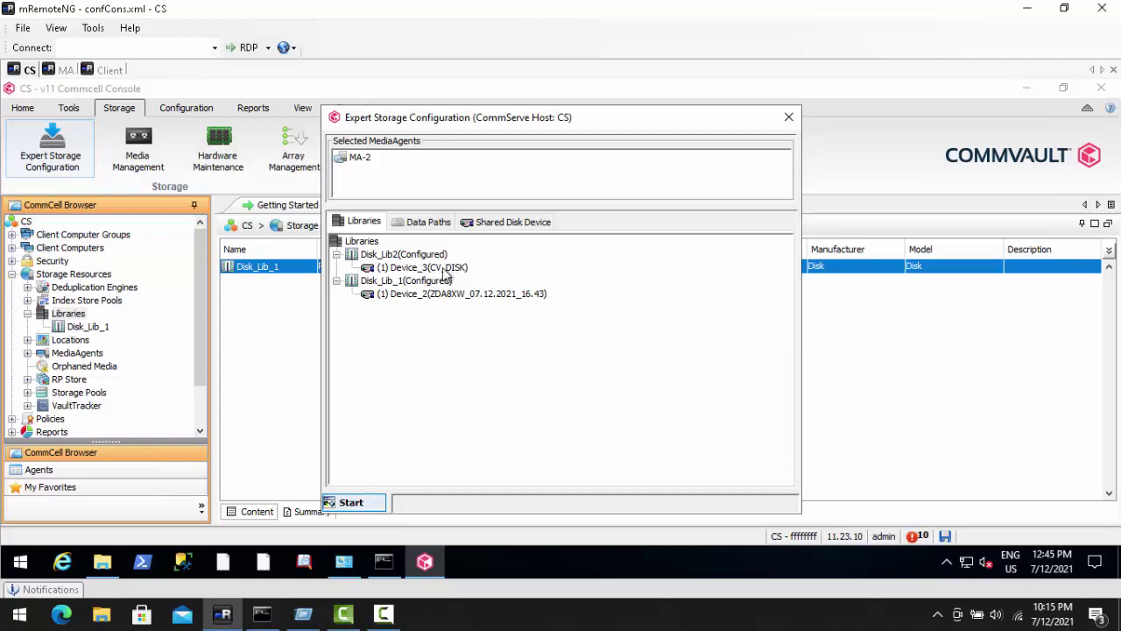
{"action": "left_click", "coordinate": [481, 220]}
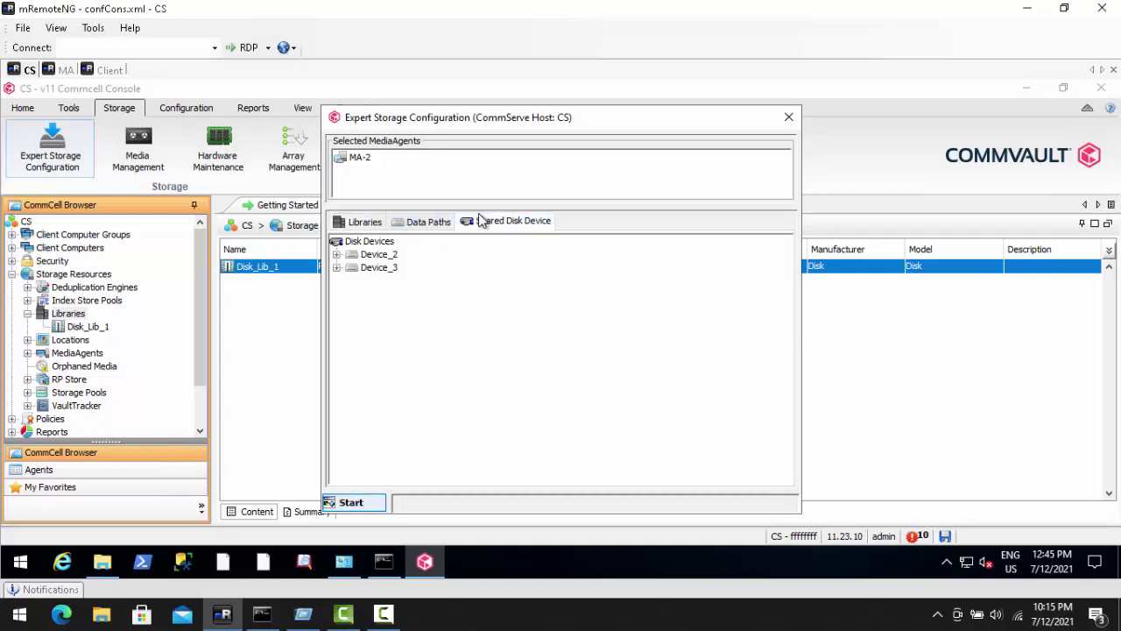
{"action": "left_click", "coordinate": [337, 267]}
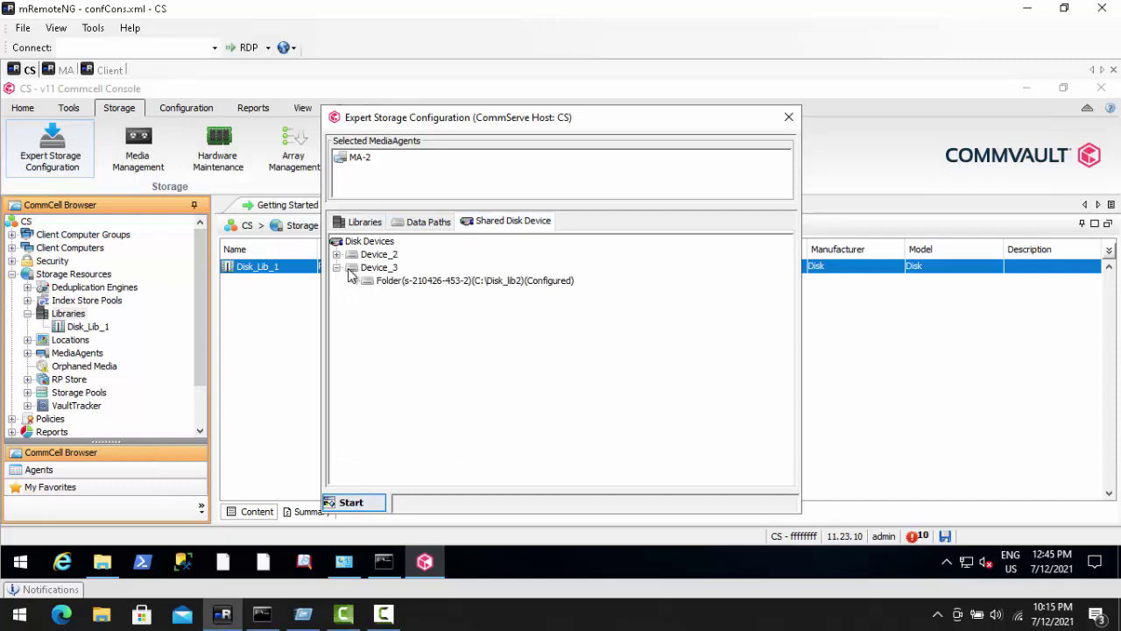
{"action": "right_click", "coordinate": [438, 287]}
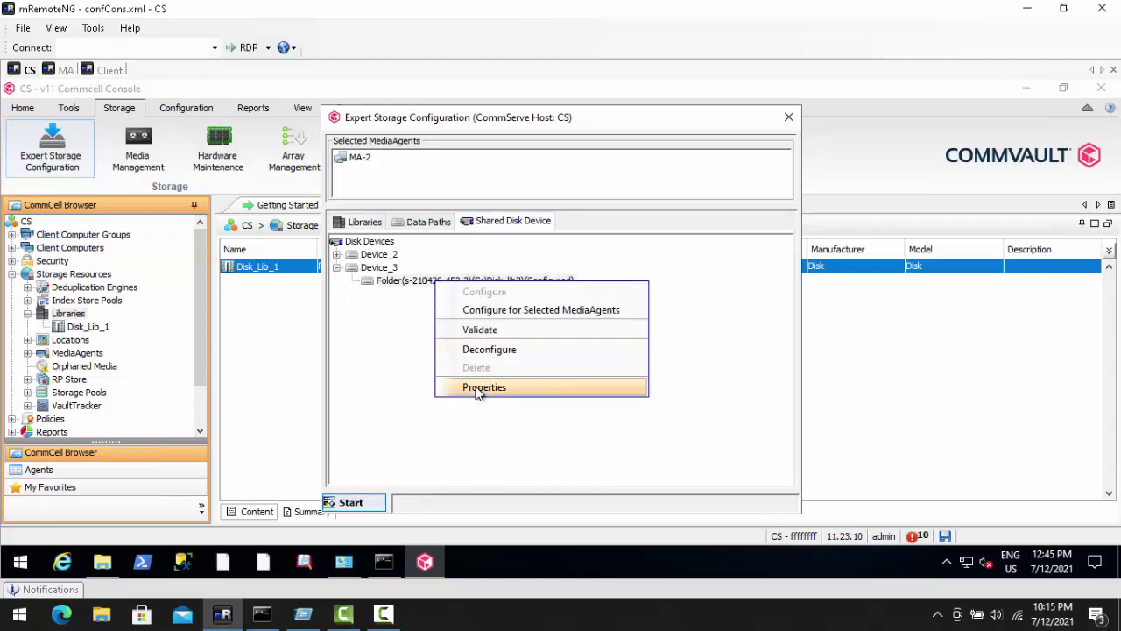
{"action": "left_click", "coordinate": [484, 387]}
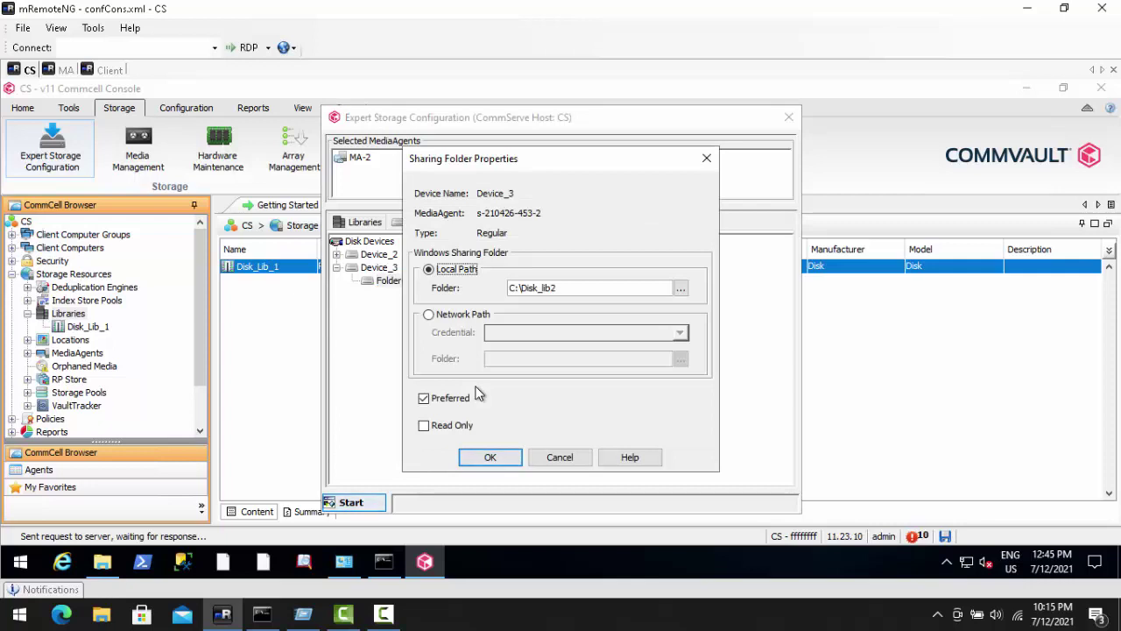
{"action": "left_click", "coordinate": [560, 457]}
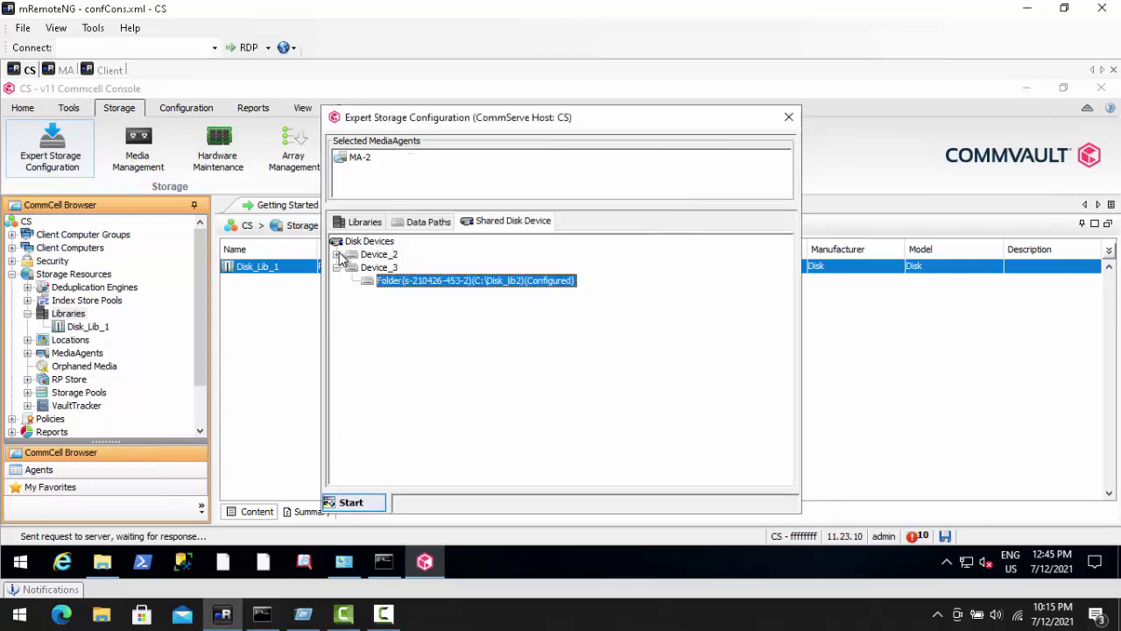
View the sharing folder properties of the folder under Device_2 and close them without changes
{"action": "left_click", "coordinate": [338, 255]}
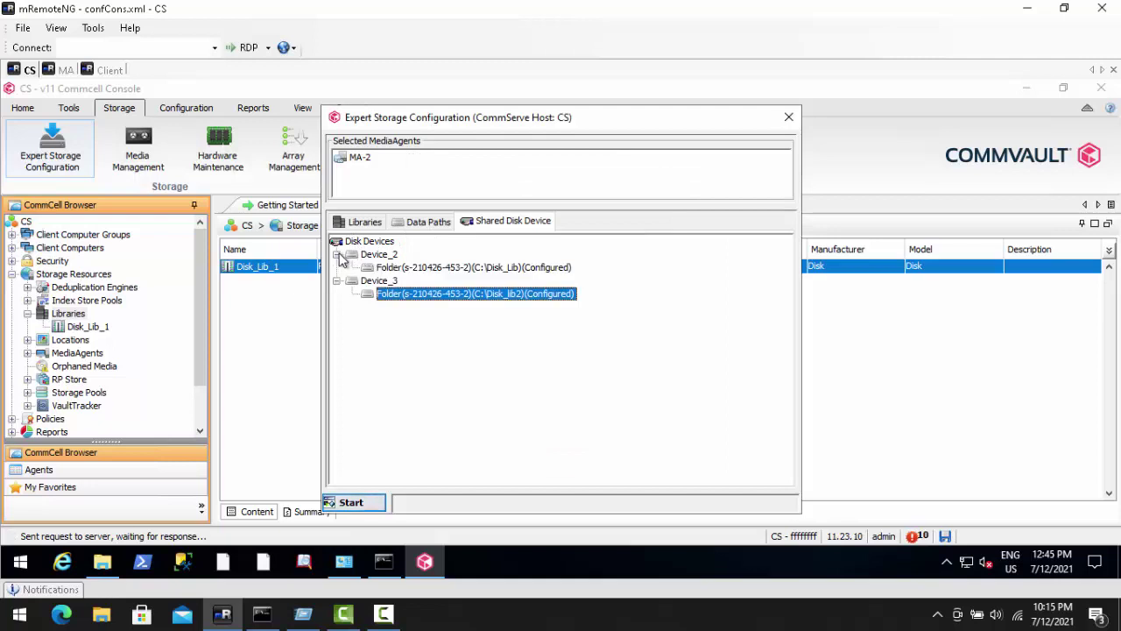
{"action": "right_click", "coordinate": [419, 272]}
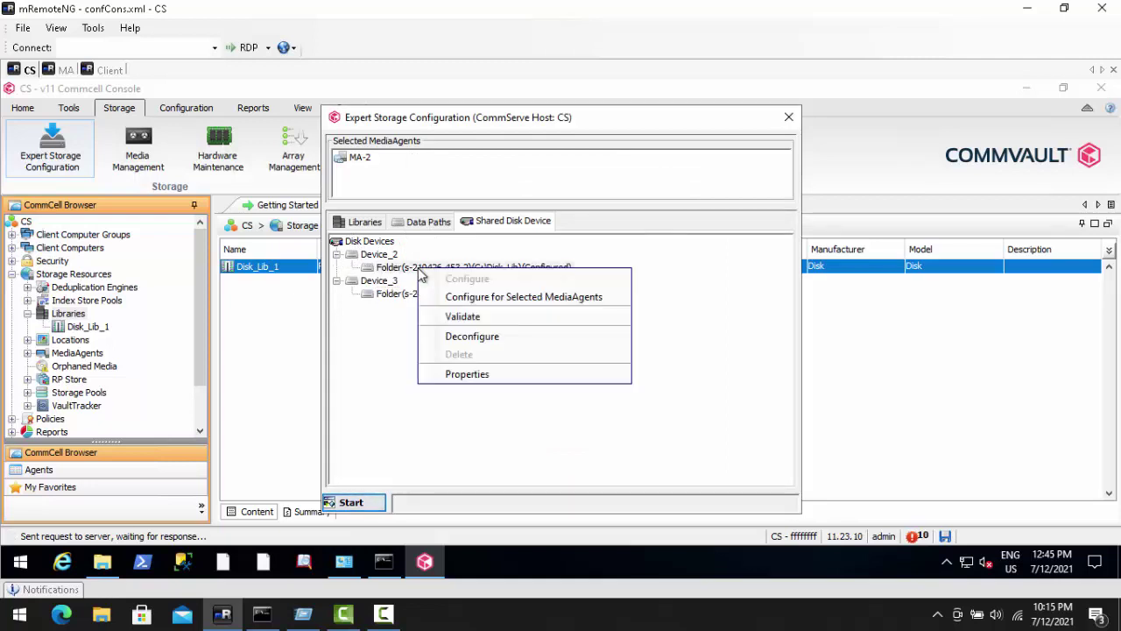
{"action": "left_click", "coordinate": [464, 375]}
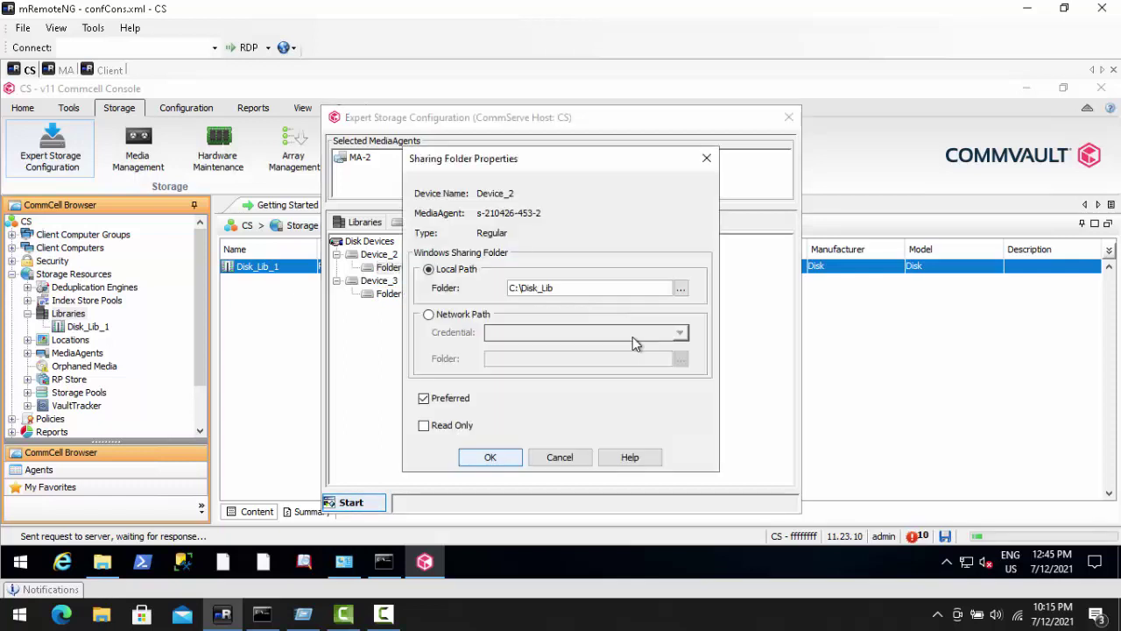
{"action": "left_click", "coordinate": [550, 456]}
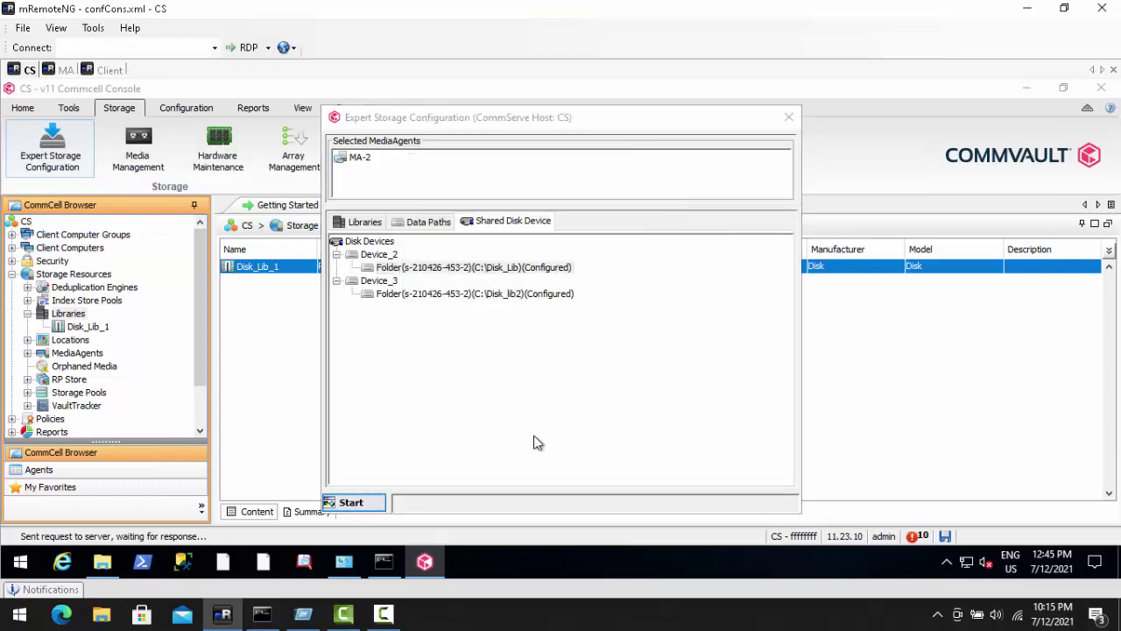
Expand the data paths of both libraries and view the properties of Disk_Lib2's mount path
{"action": "left_click", "coordinate": [427, 223]}
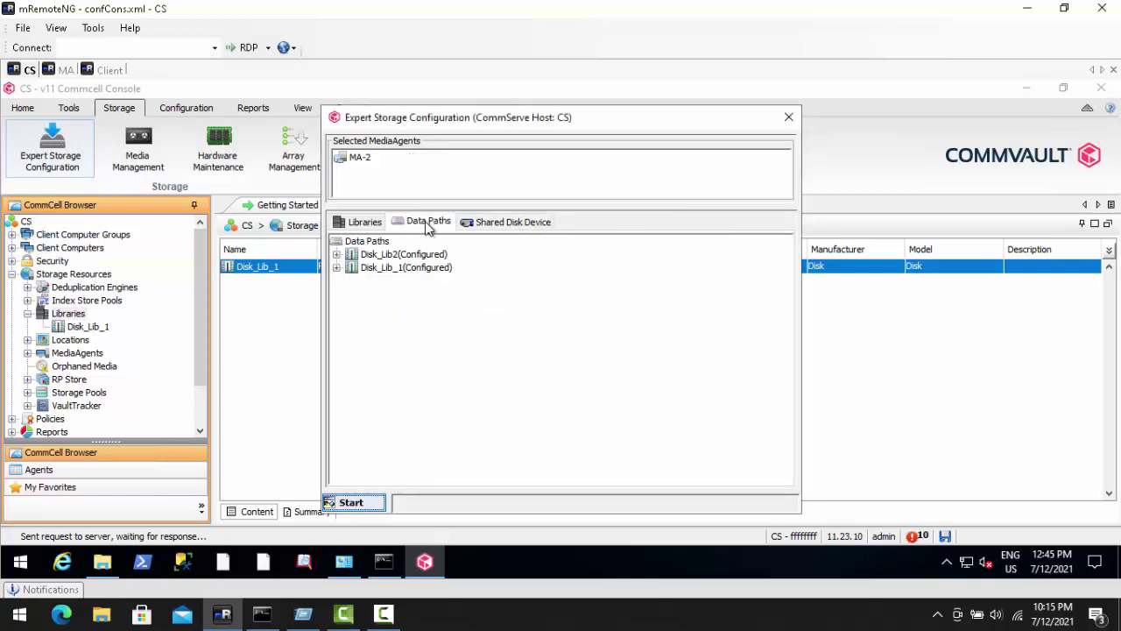
{"action": "left_click", "coordinate": [338, 255]}
{"action": "left_click", "coordinate": [337, 281]}
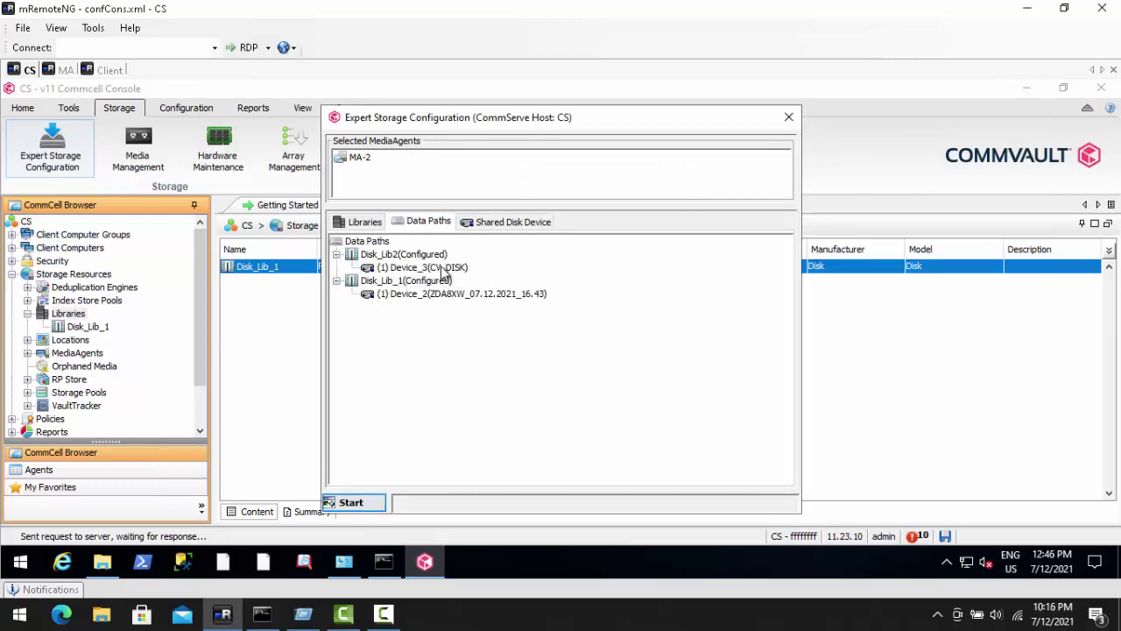
{"action": "right_click", "coordinate": [442, 270]}
{"action": "left_click", "coordinate": [489, 303]}
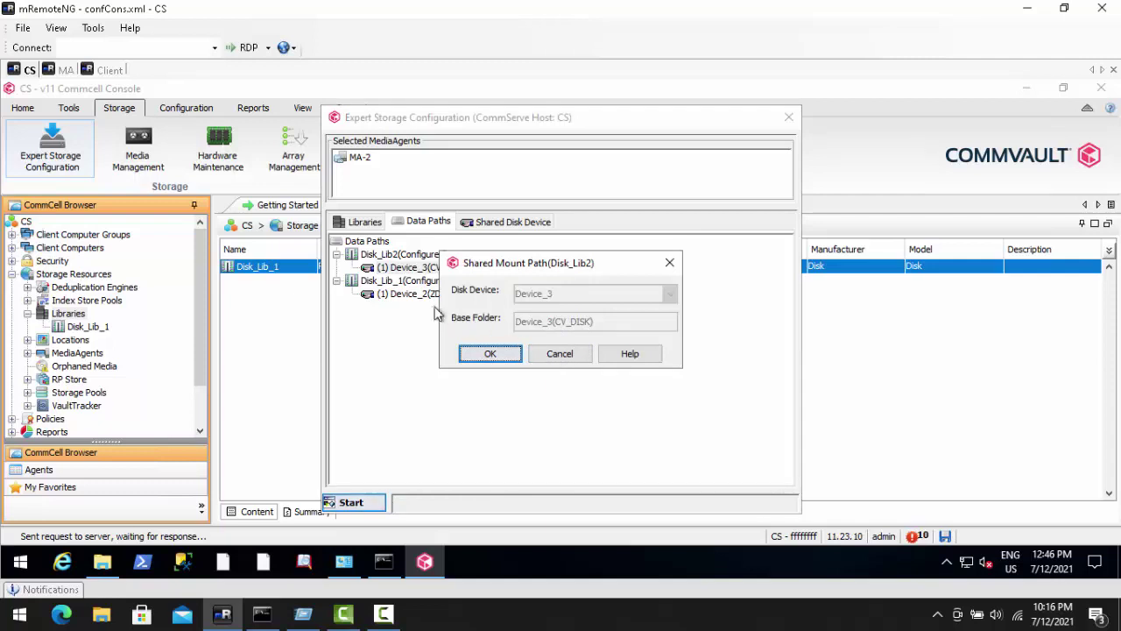
{"action": "left_click", "coordinate": [574, 360]}
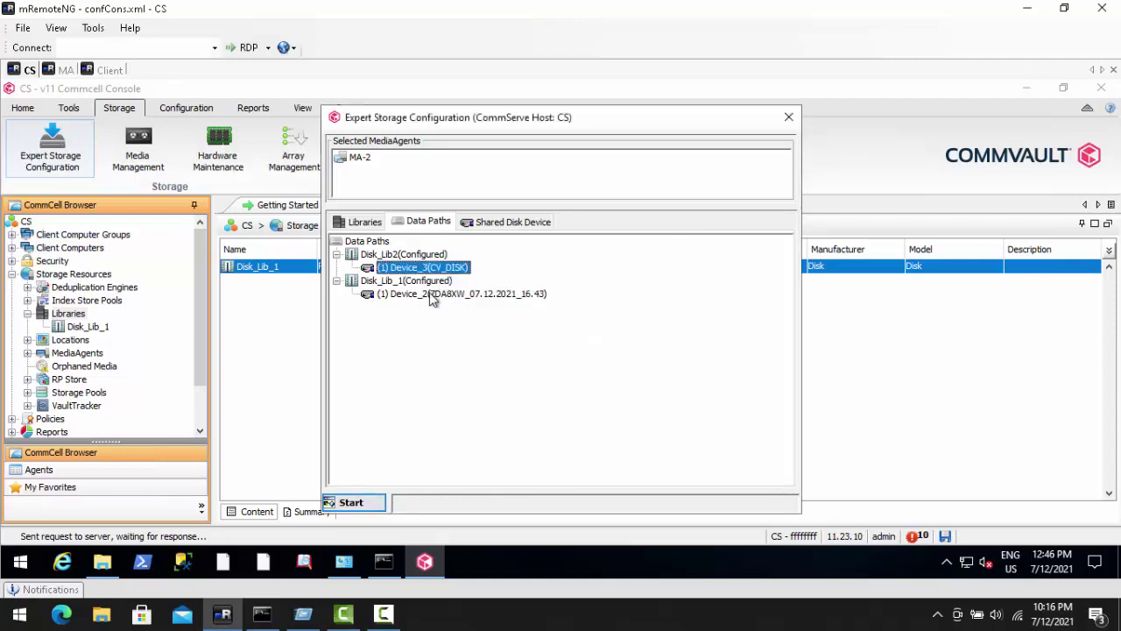
View the properties of the mount path under Disk_Lib_1 in the data paths and close them without changes
{"action": "left_click", "coordinate": [429, 296]}
{"action": "right_click", "coordinate": [429, 296]}
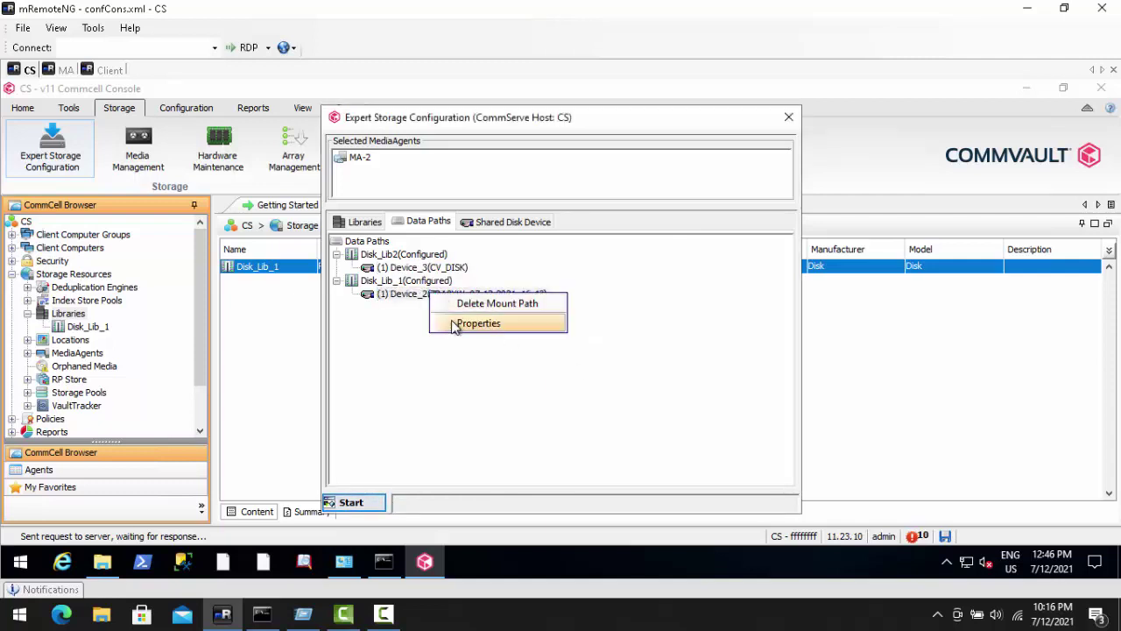
{"action": "left_click", "coordinate": [478, 323]}
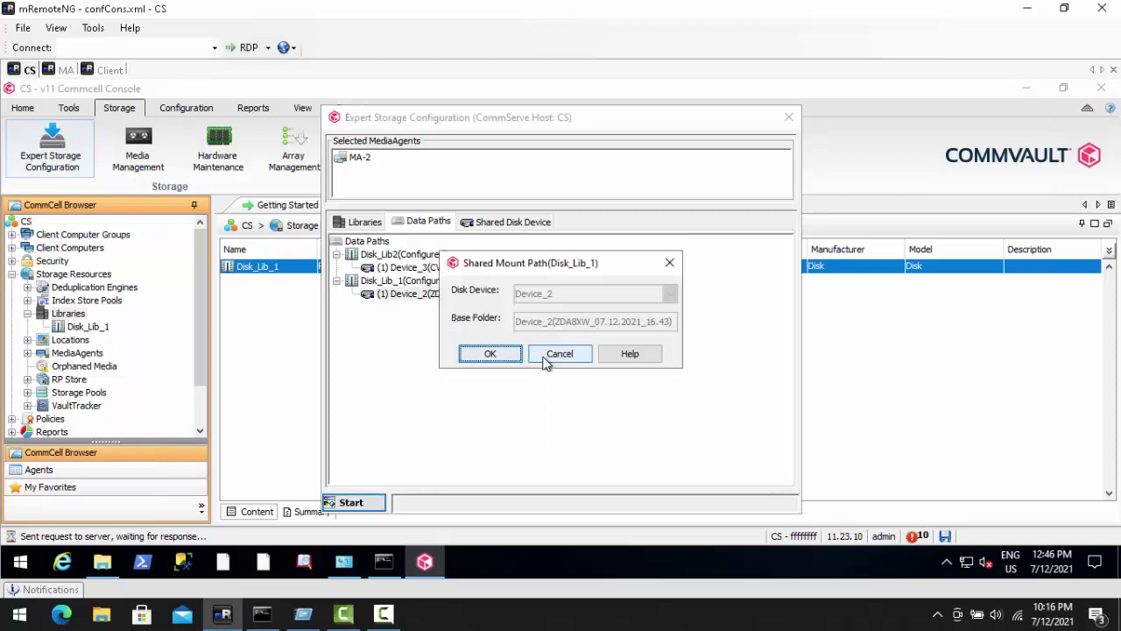
{"action": "left_click", "coordinate": [543, 357]}
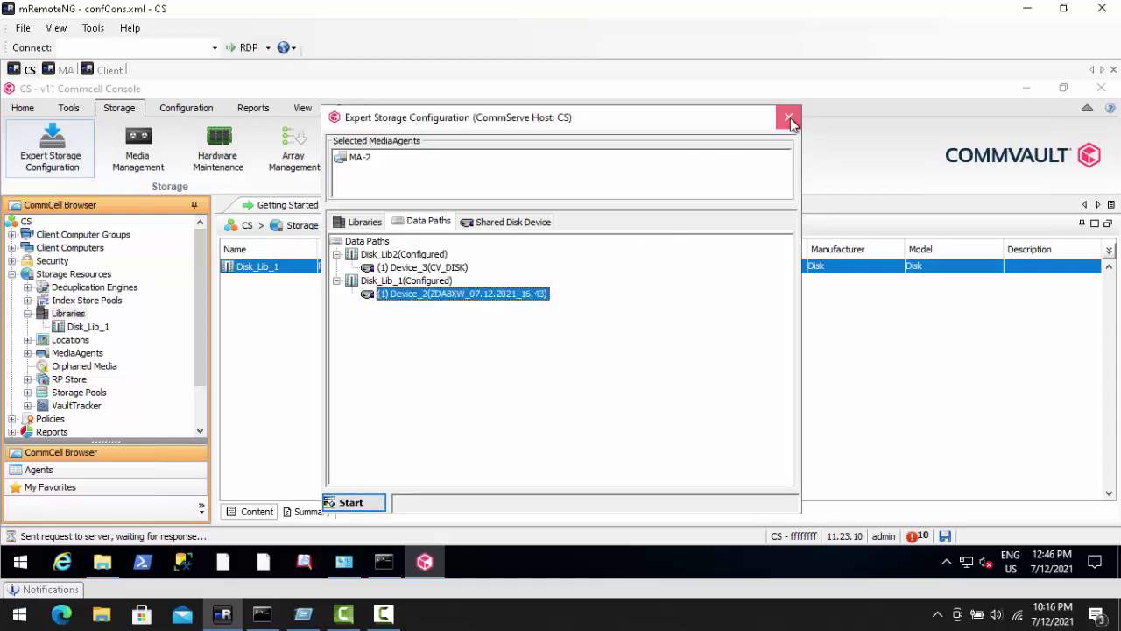